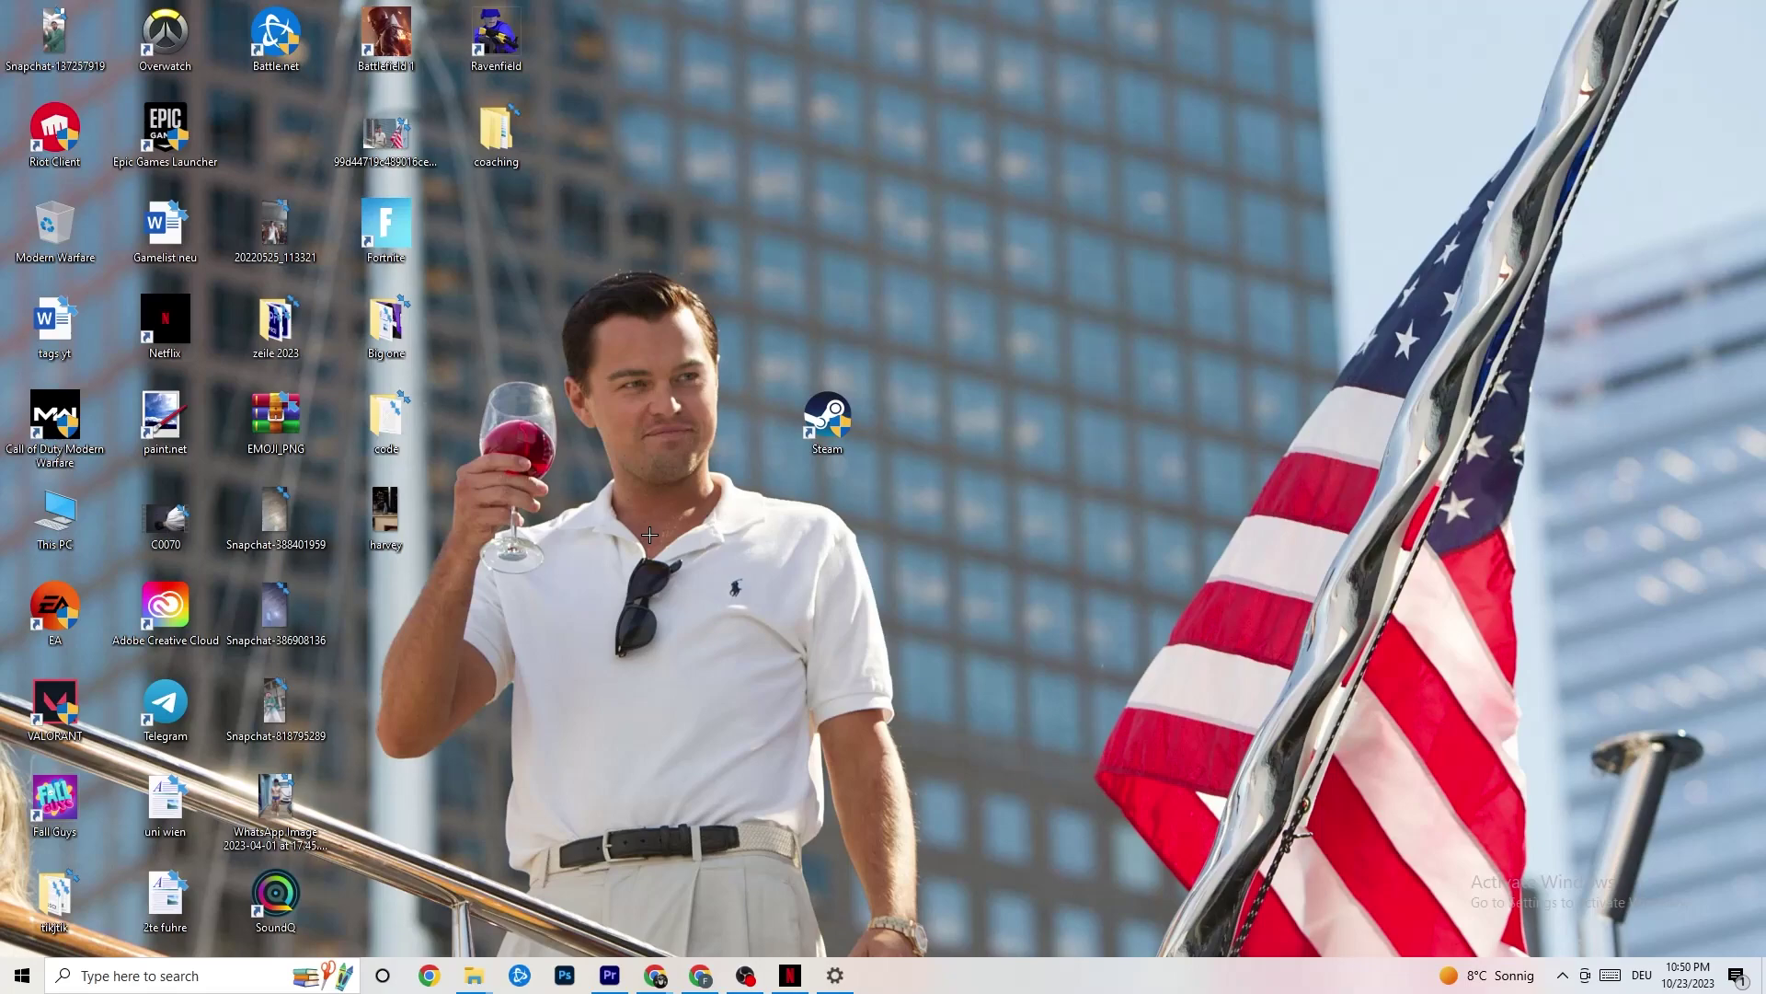
# Move the Steam shortcut higher and set it to Windows 8 compatibility, running as administrator.
pyautogui.moveTo(811, 413); pyautogui.dragTo(811, 317)
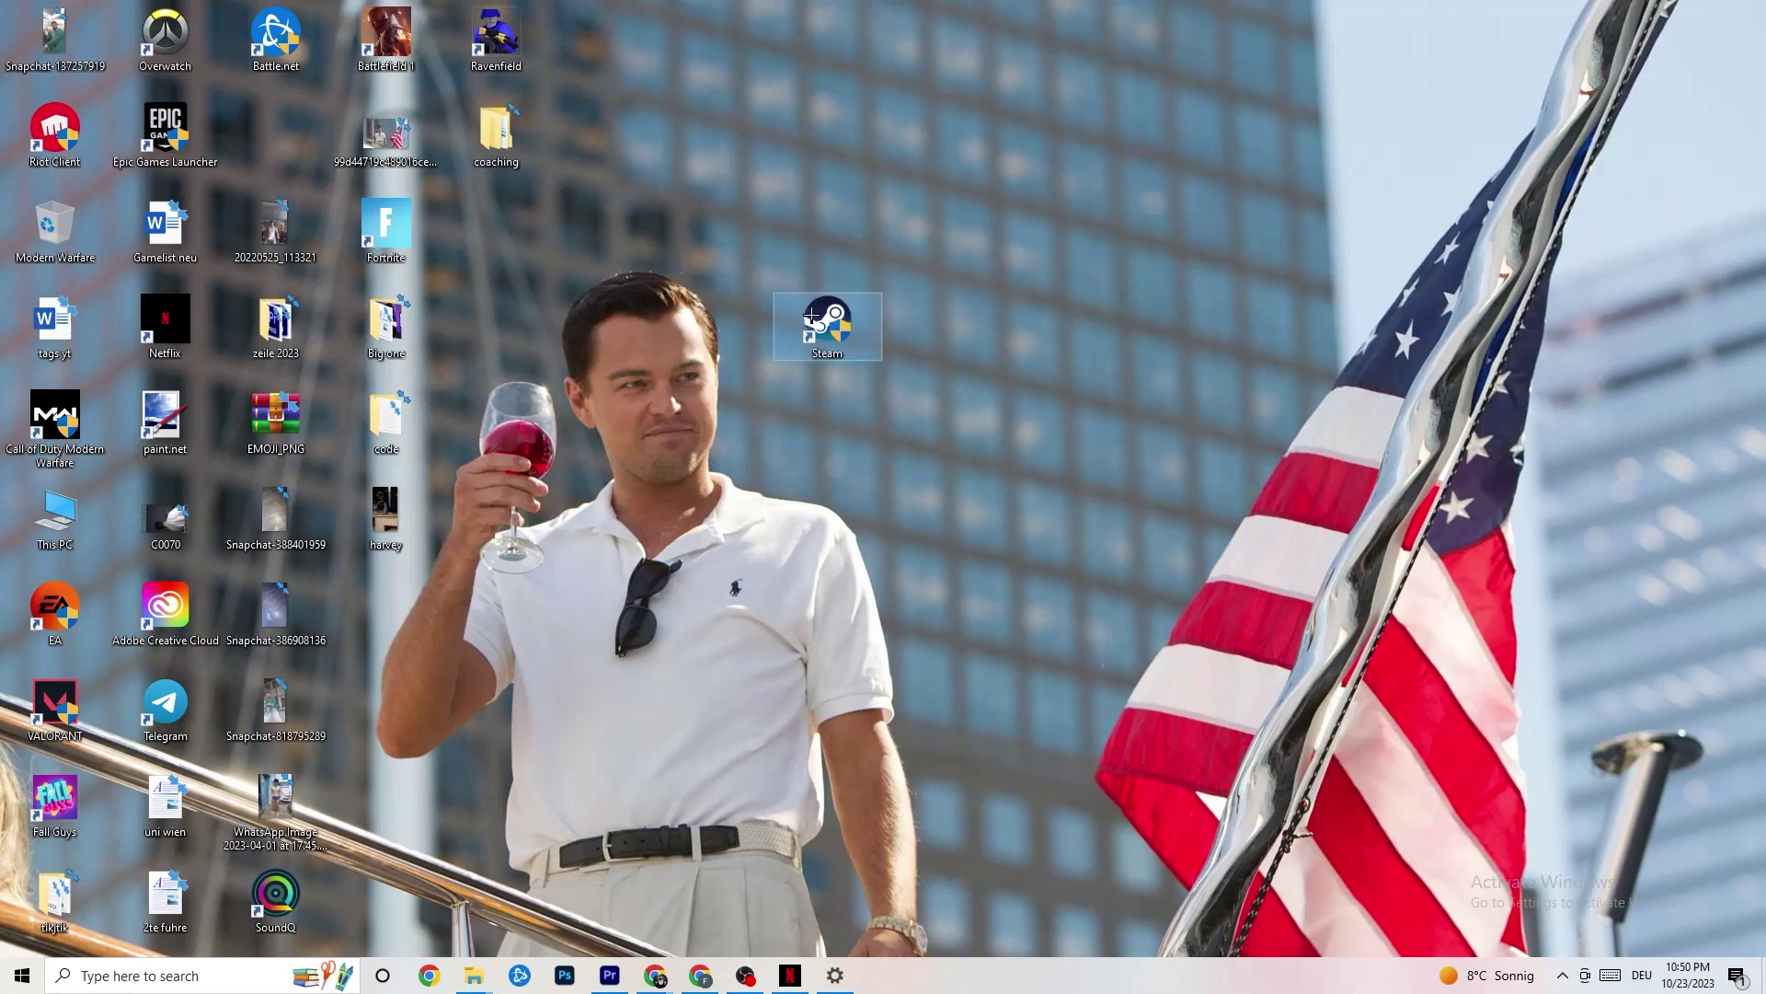
pyautogui.rightClick(812, 316)
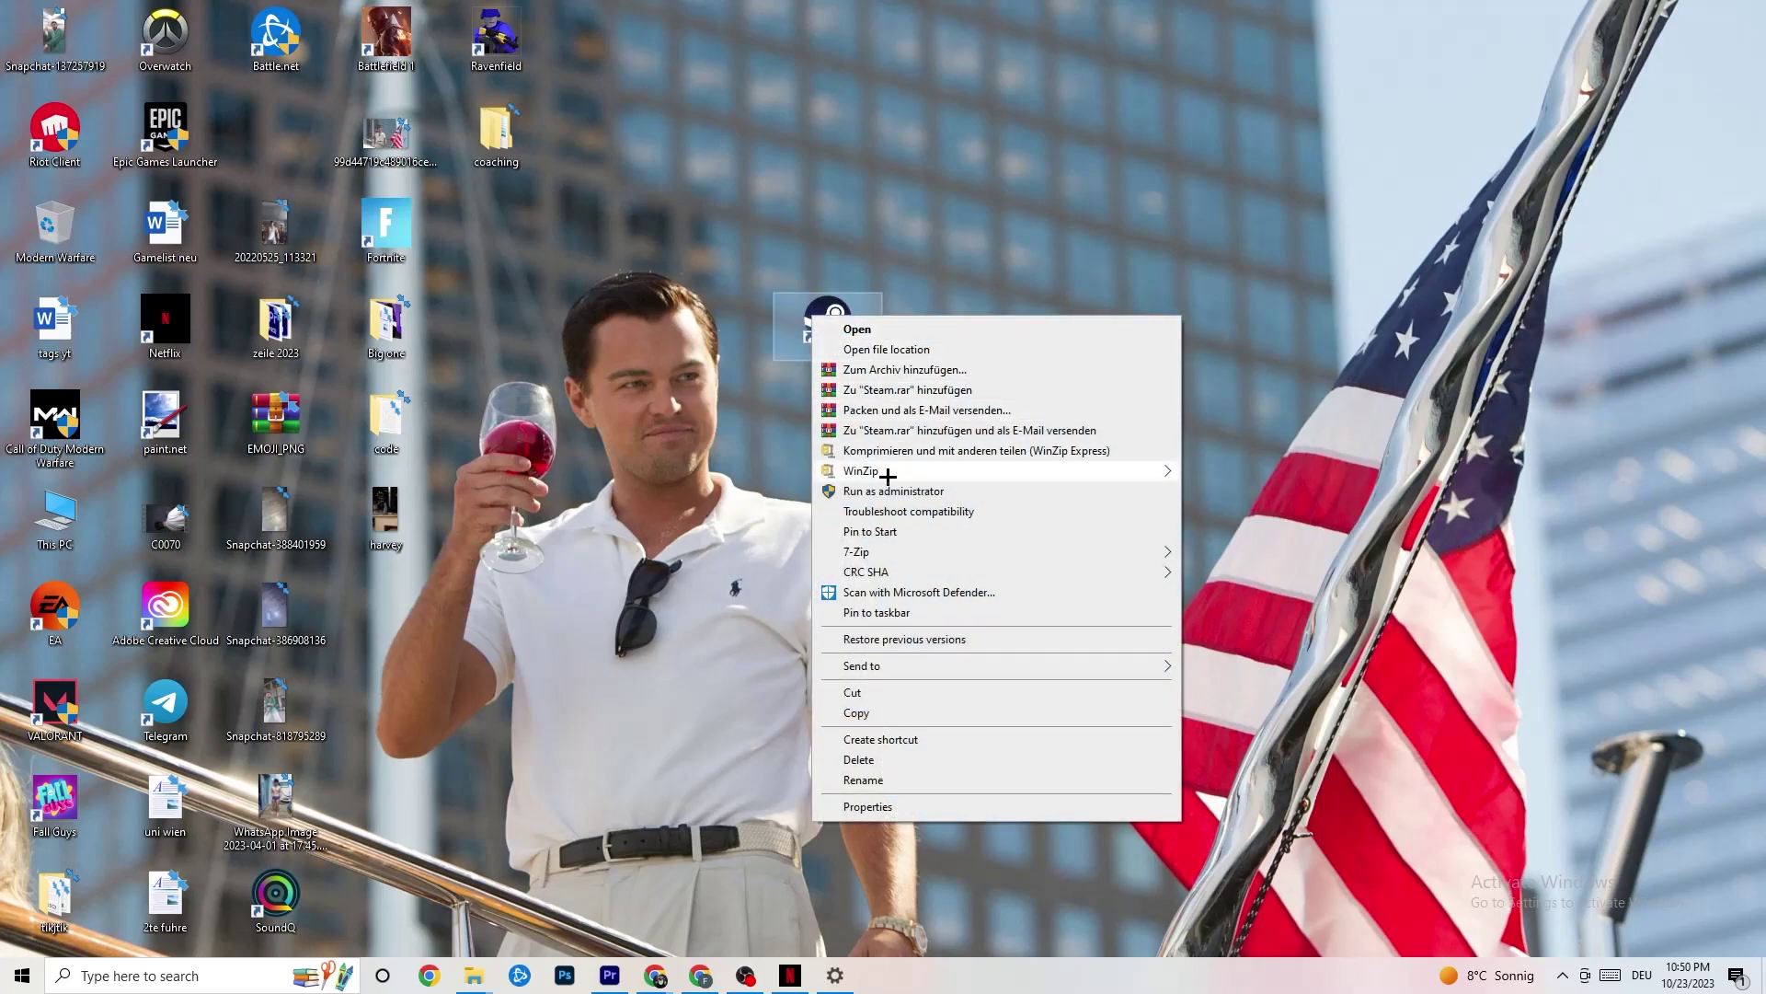
pyautogui.click(881, 810)
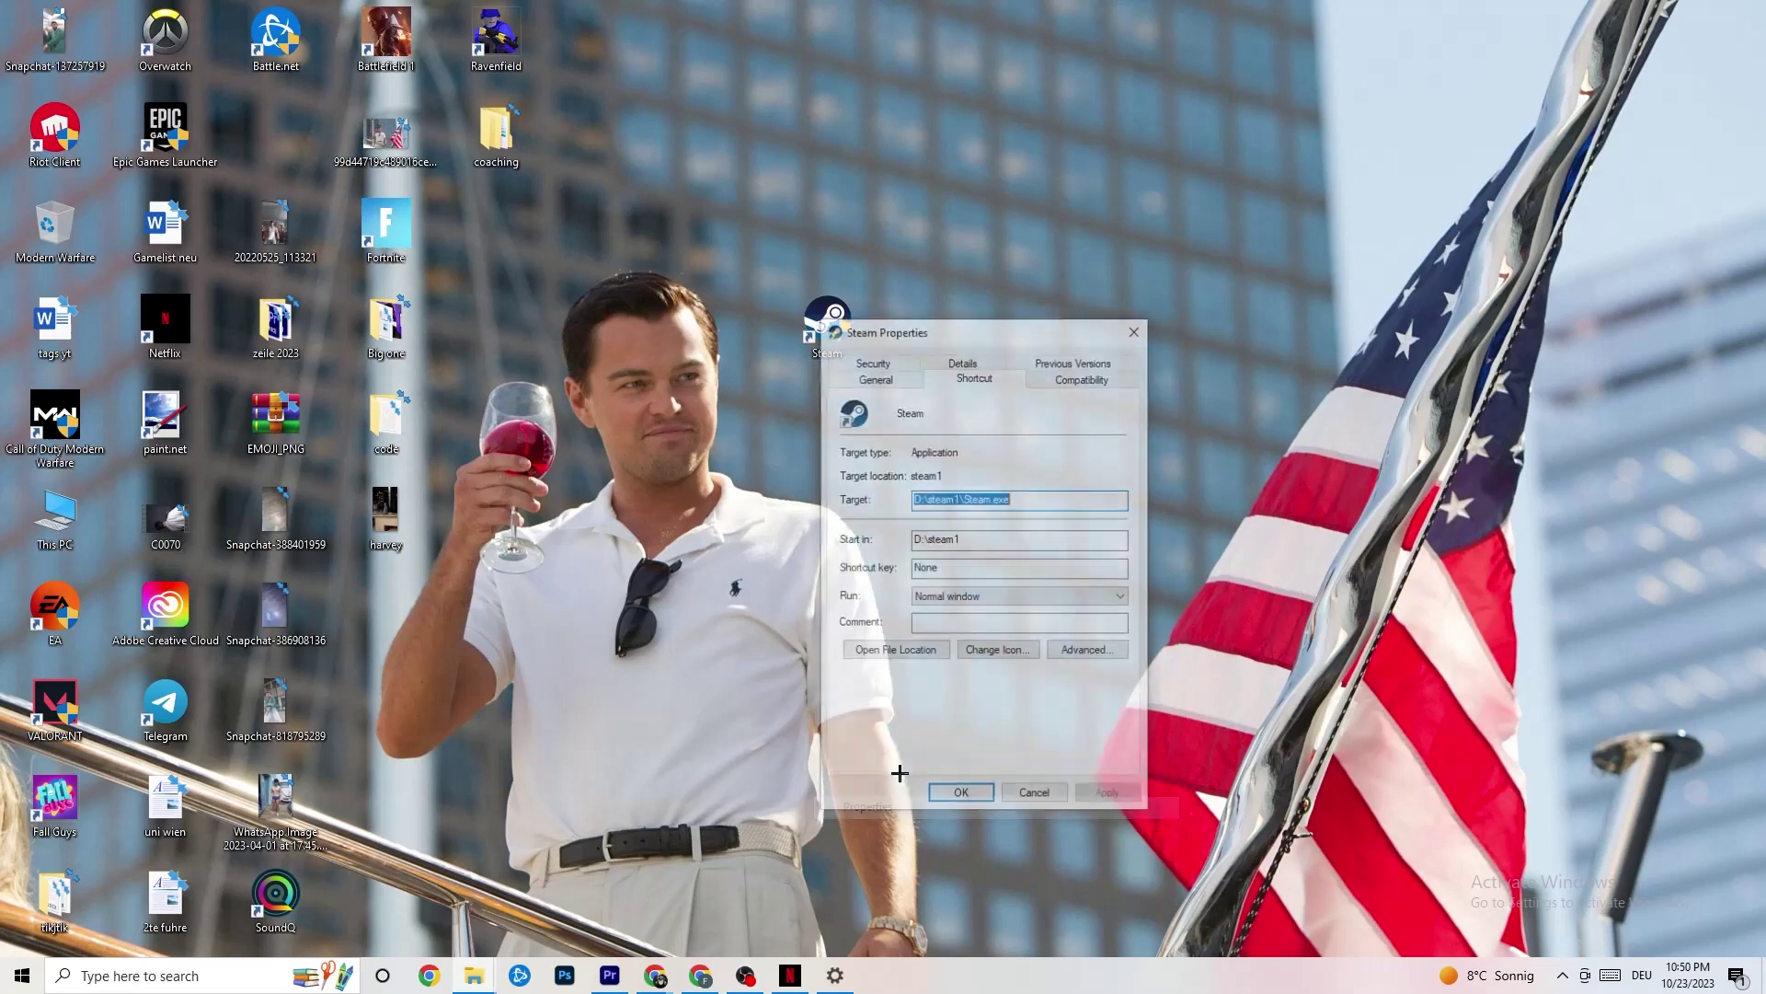
pyautogui.moveTo(960, 338); pyautogui.dragTo(864, 162)
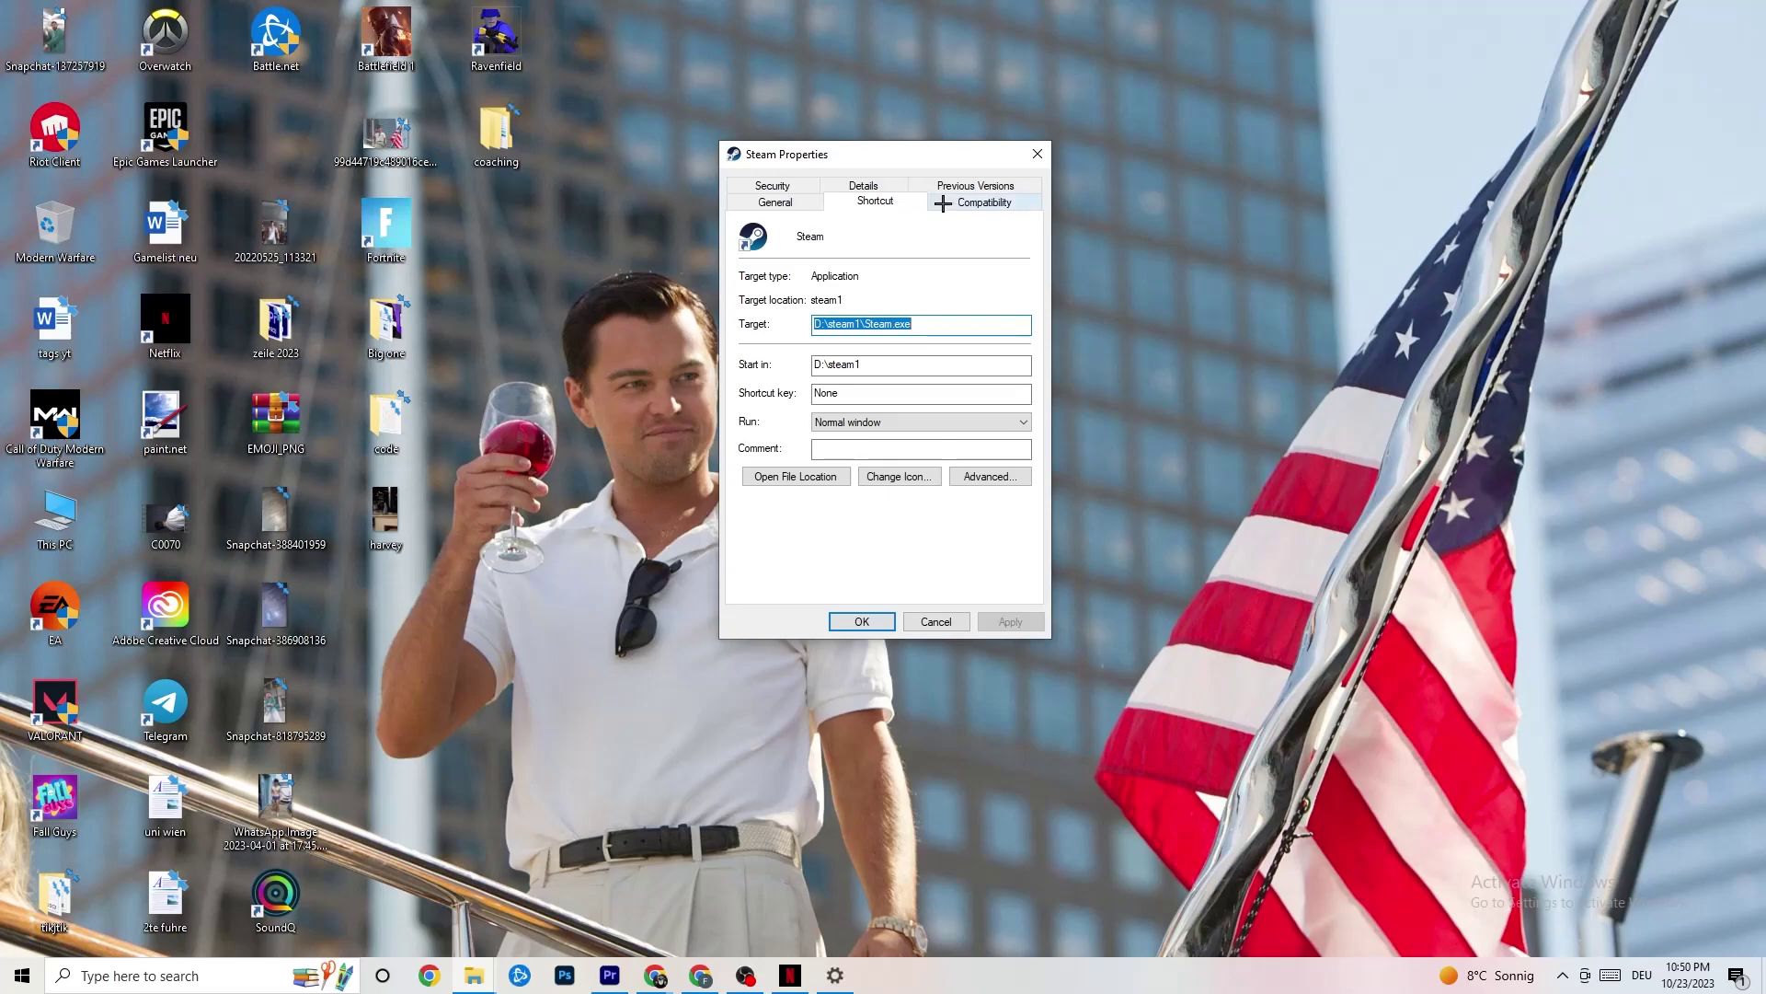
pyautogui.click(977, 202)
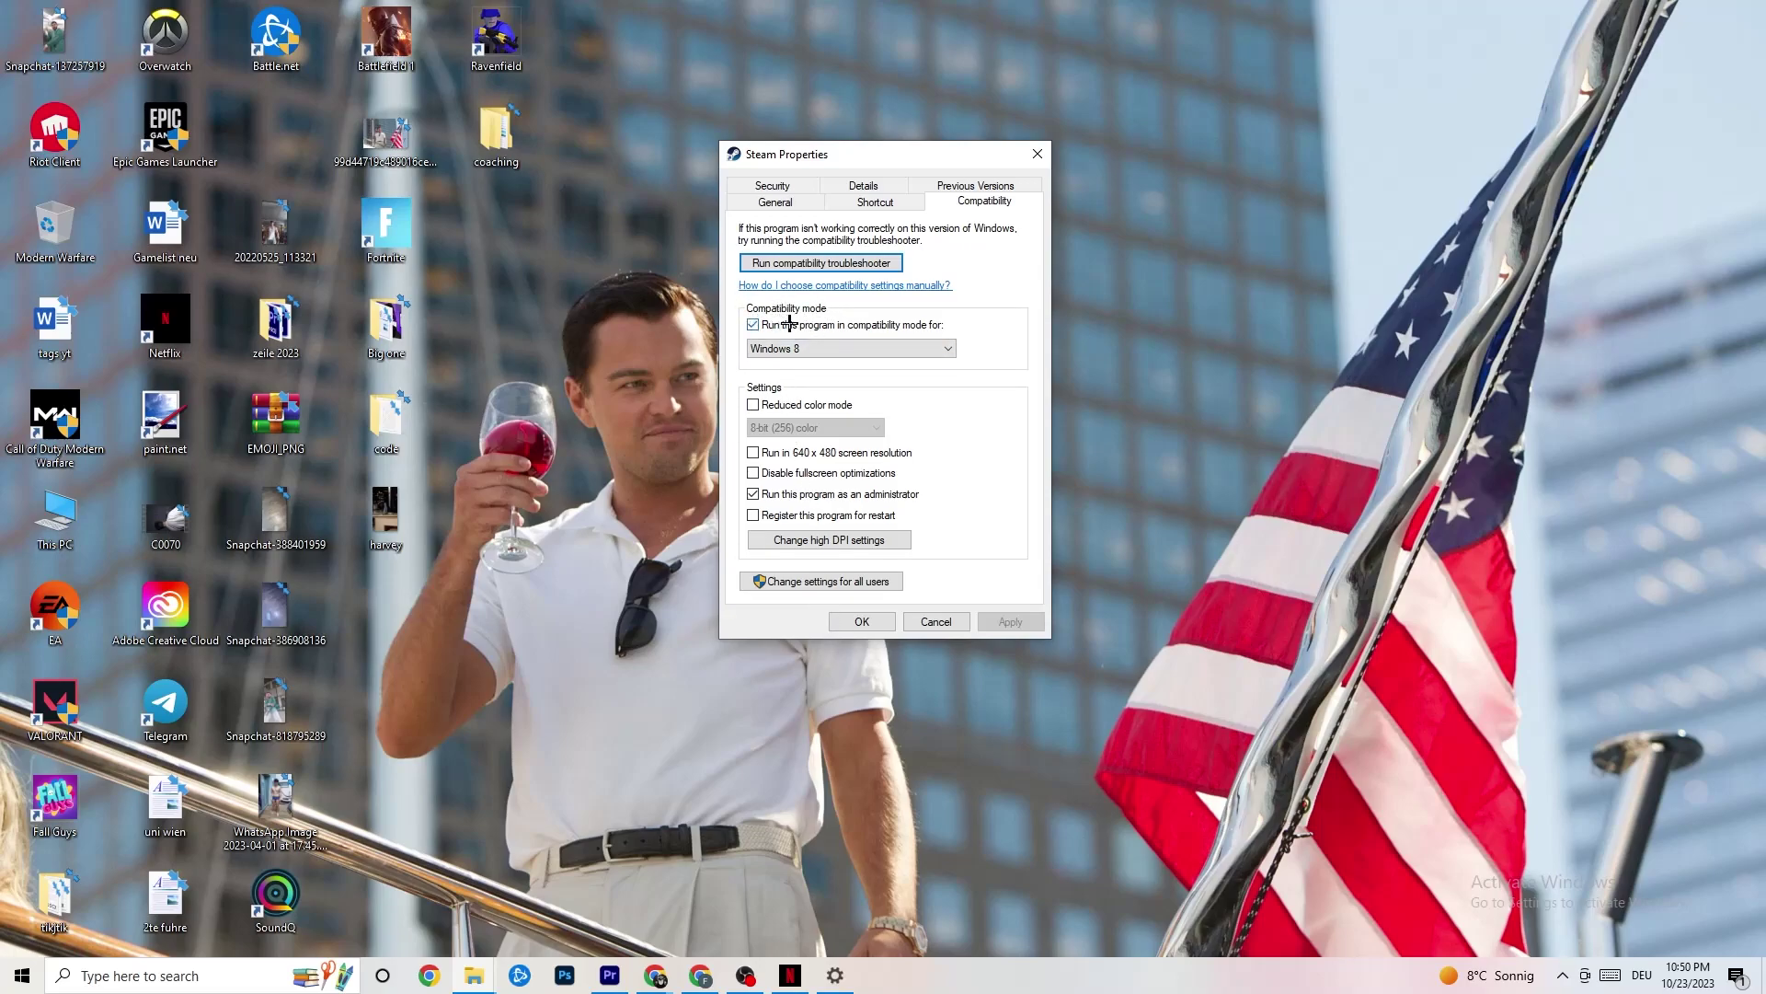
pyautogui.click(895, 345)
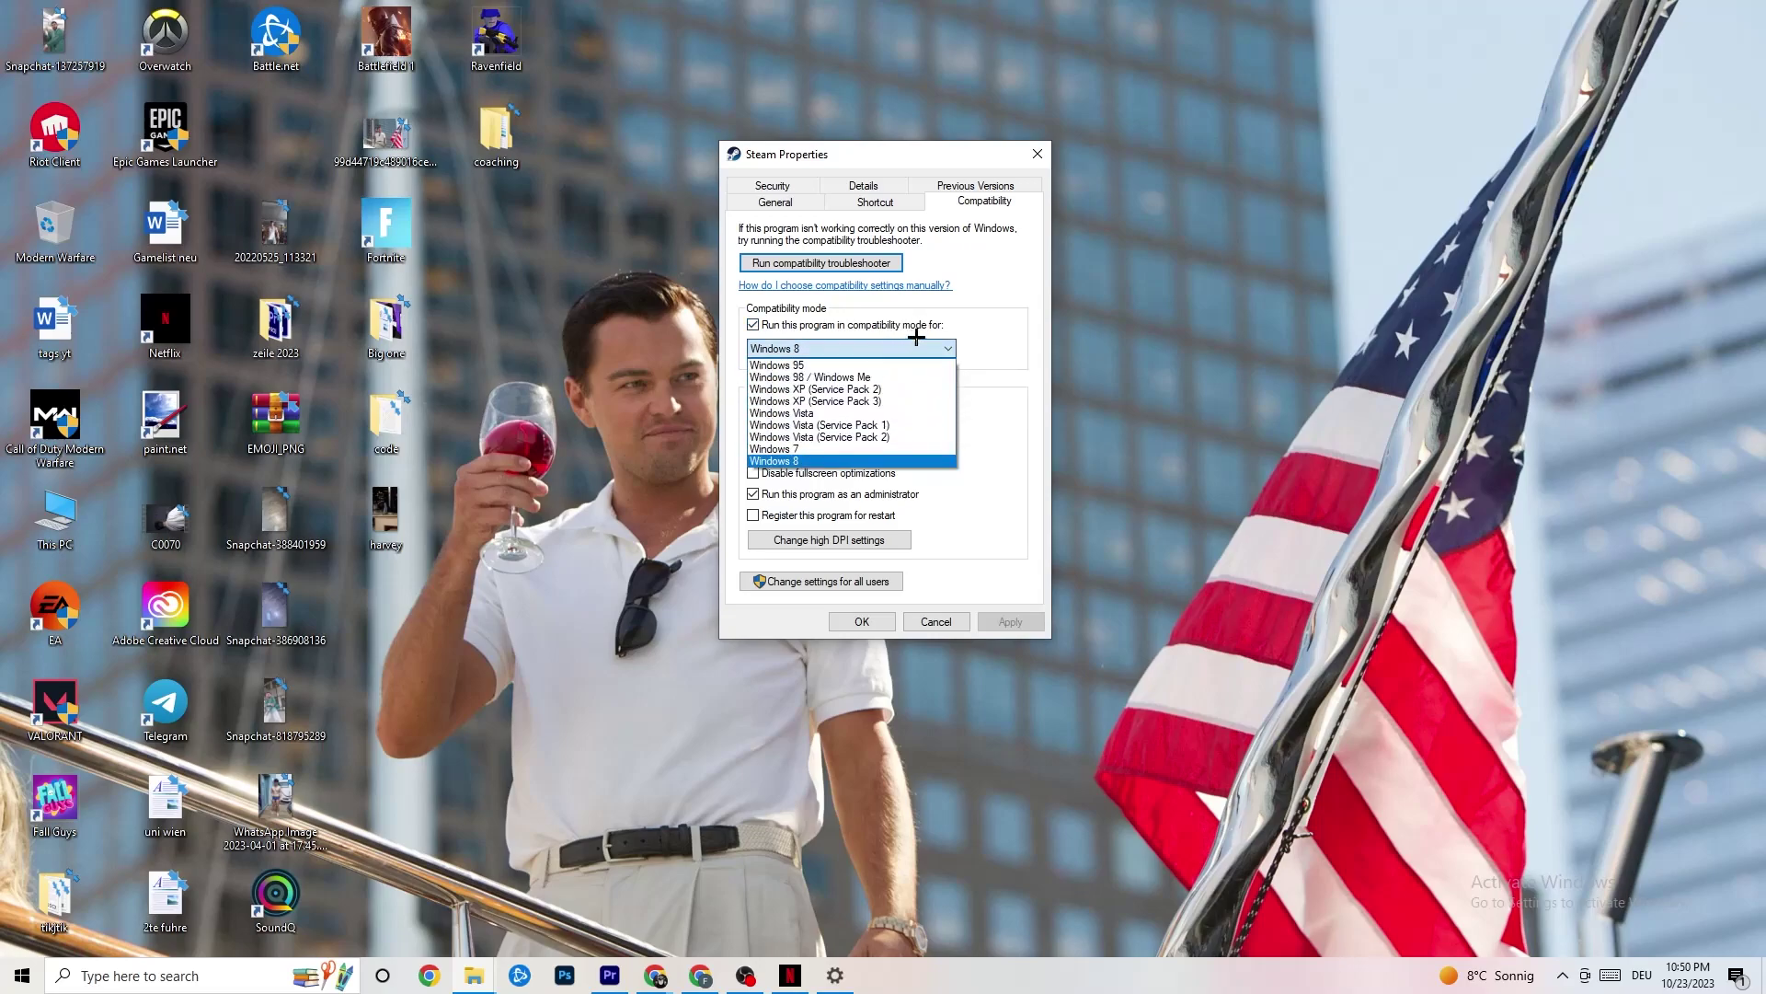
pyautogui.press('Escape')
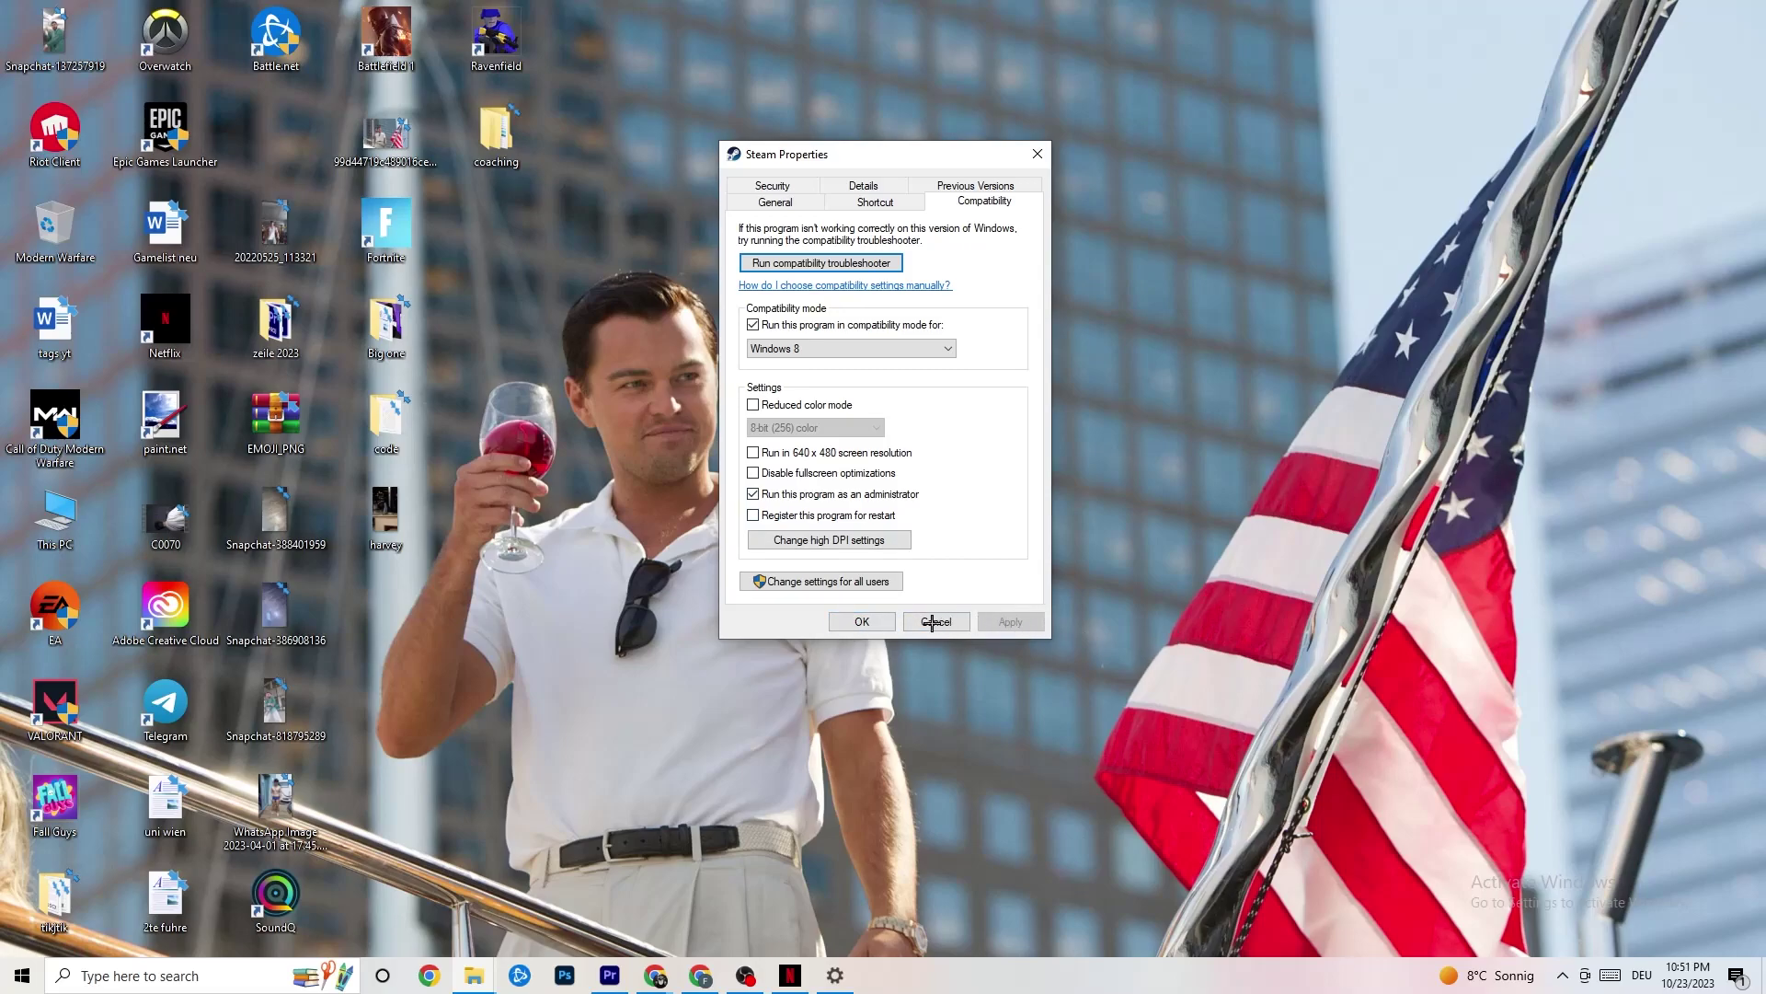
pyautogui.click(864, 624)
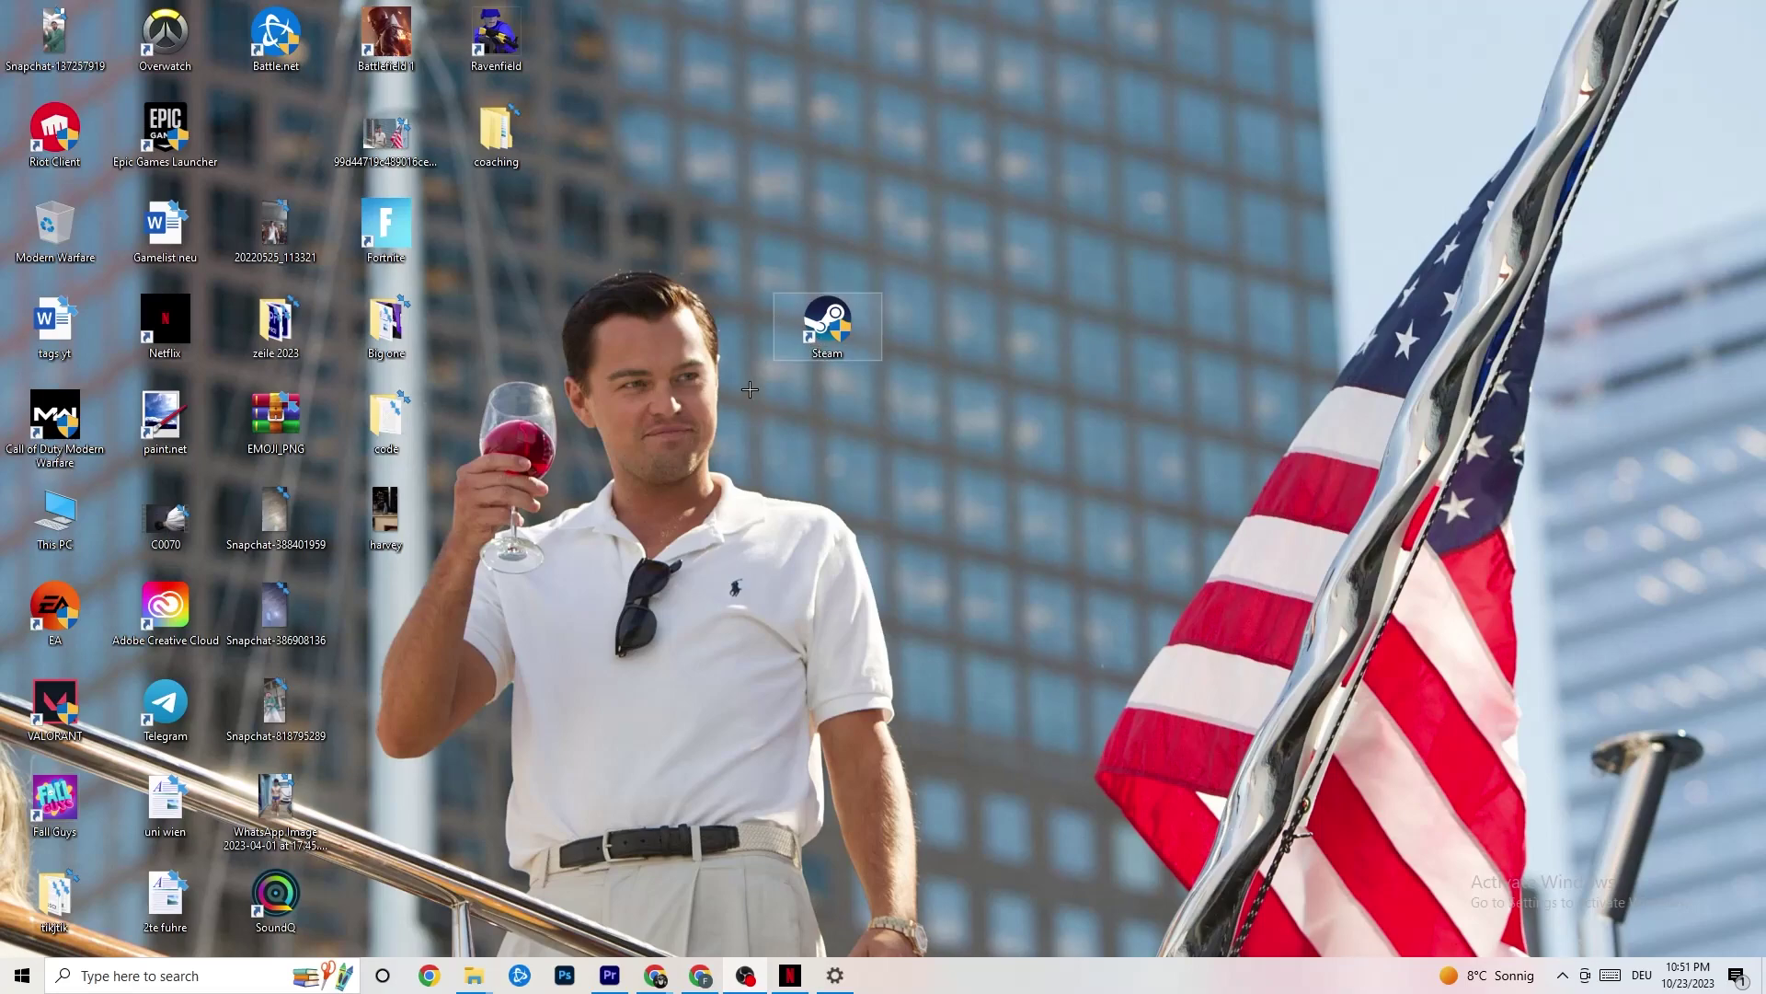
# Dismiss the Steam shortcut's menu without running it and bring up the Start menu.
pyautogui.rightClick(795, 328)
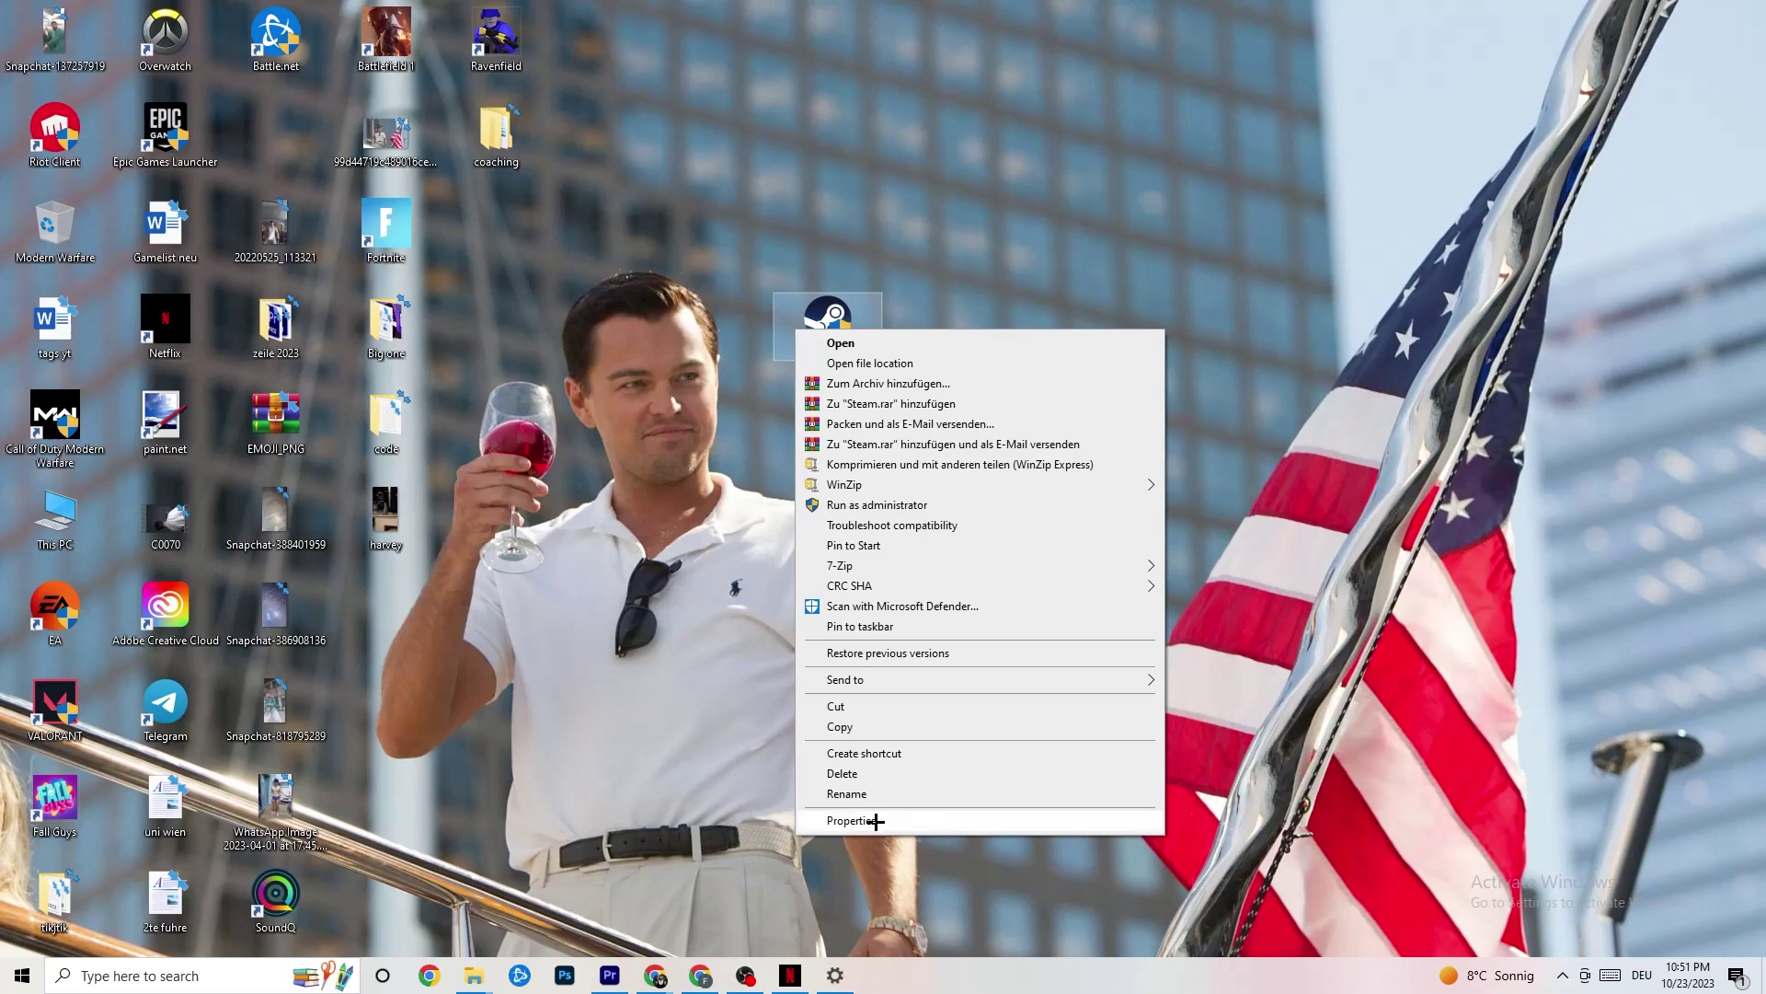
pyautogui.click(649, 405)
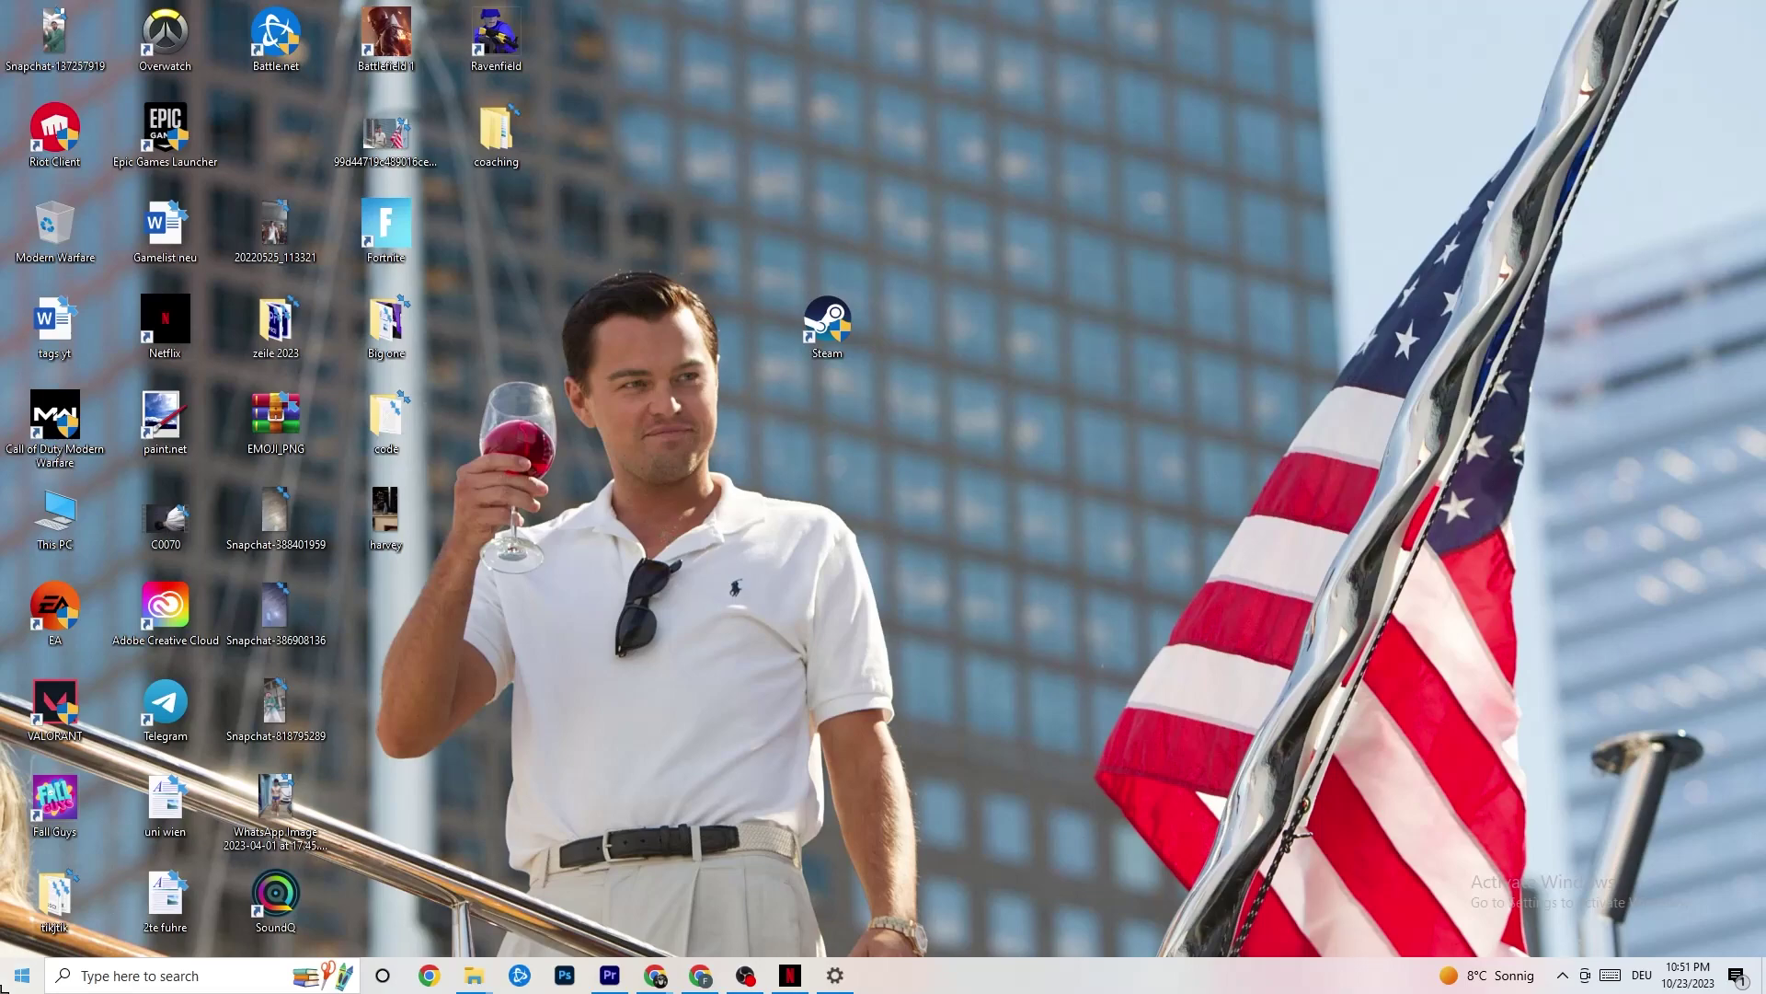
pyautogui.click(22, 974)
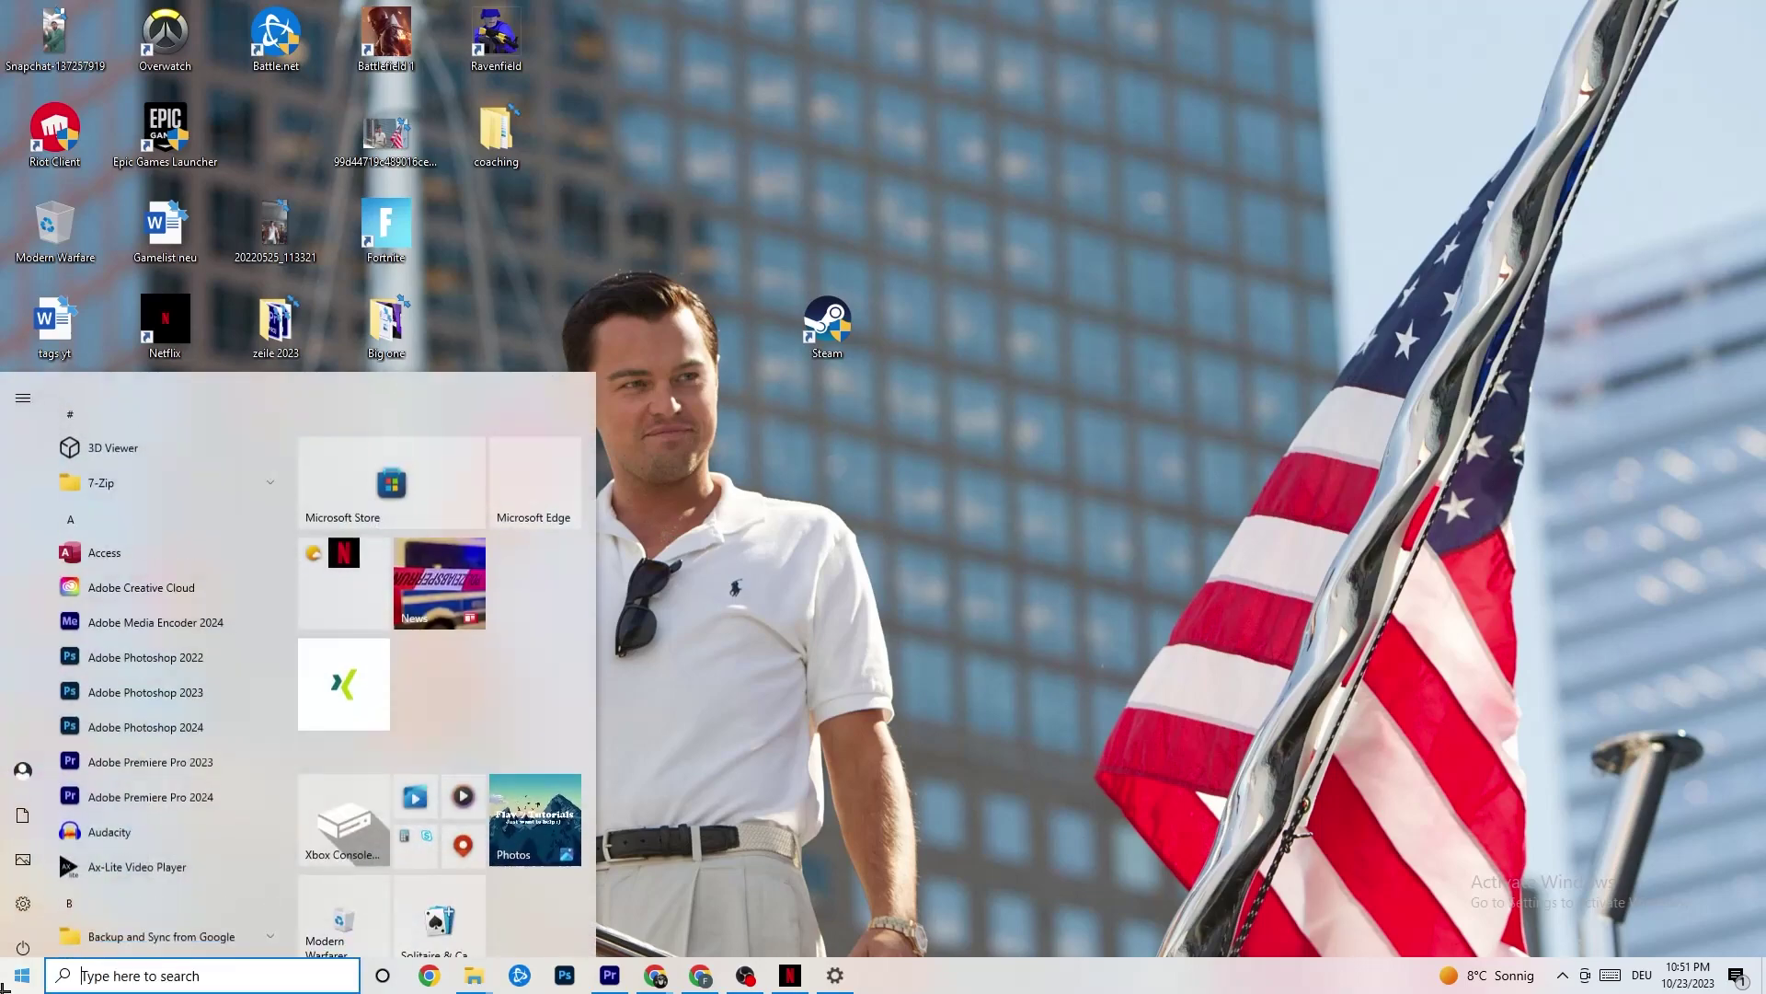
# Keep display scaling at 100%, then view Power & sleep (screen off 10 min, sleep 30).
pyautogui.click(834, 975)
pyautogui.click(11, 11)
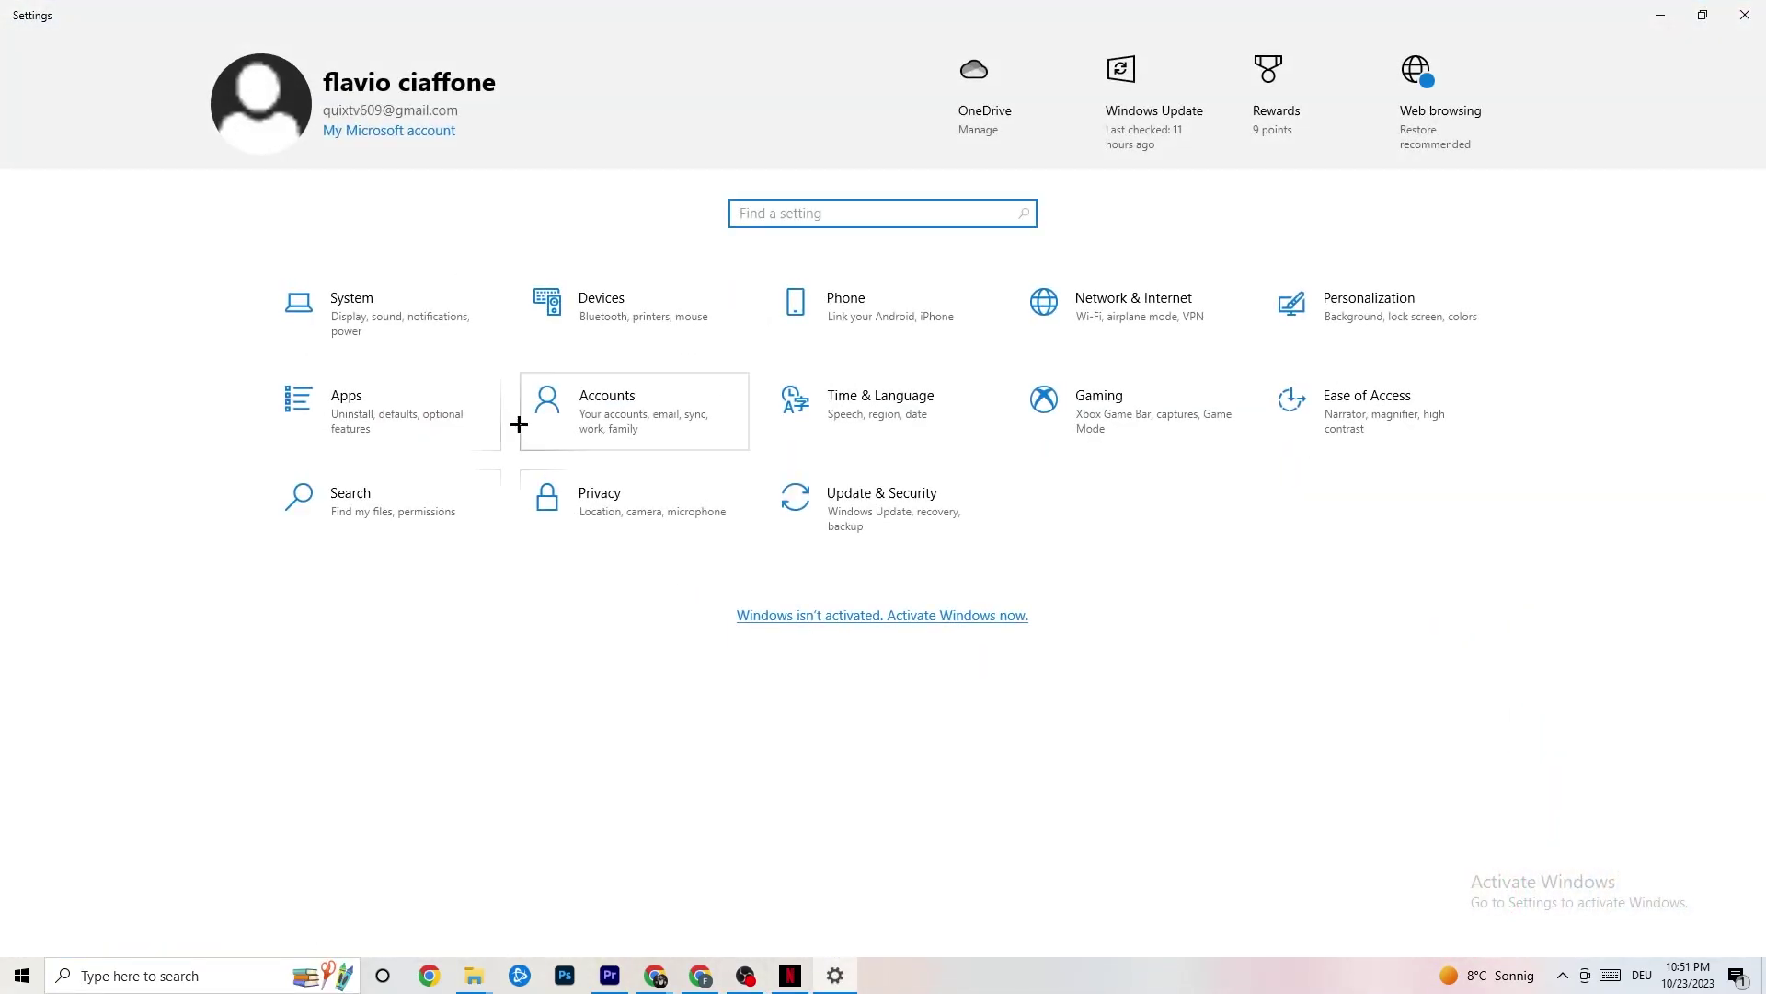
pyautogui.click(410, 333)
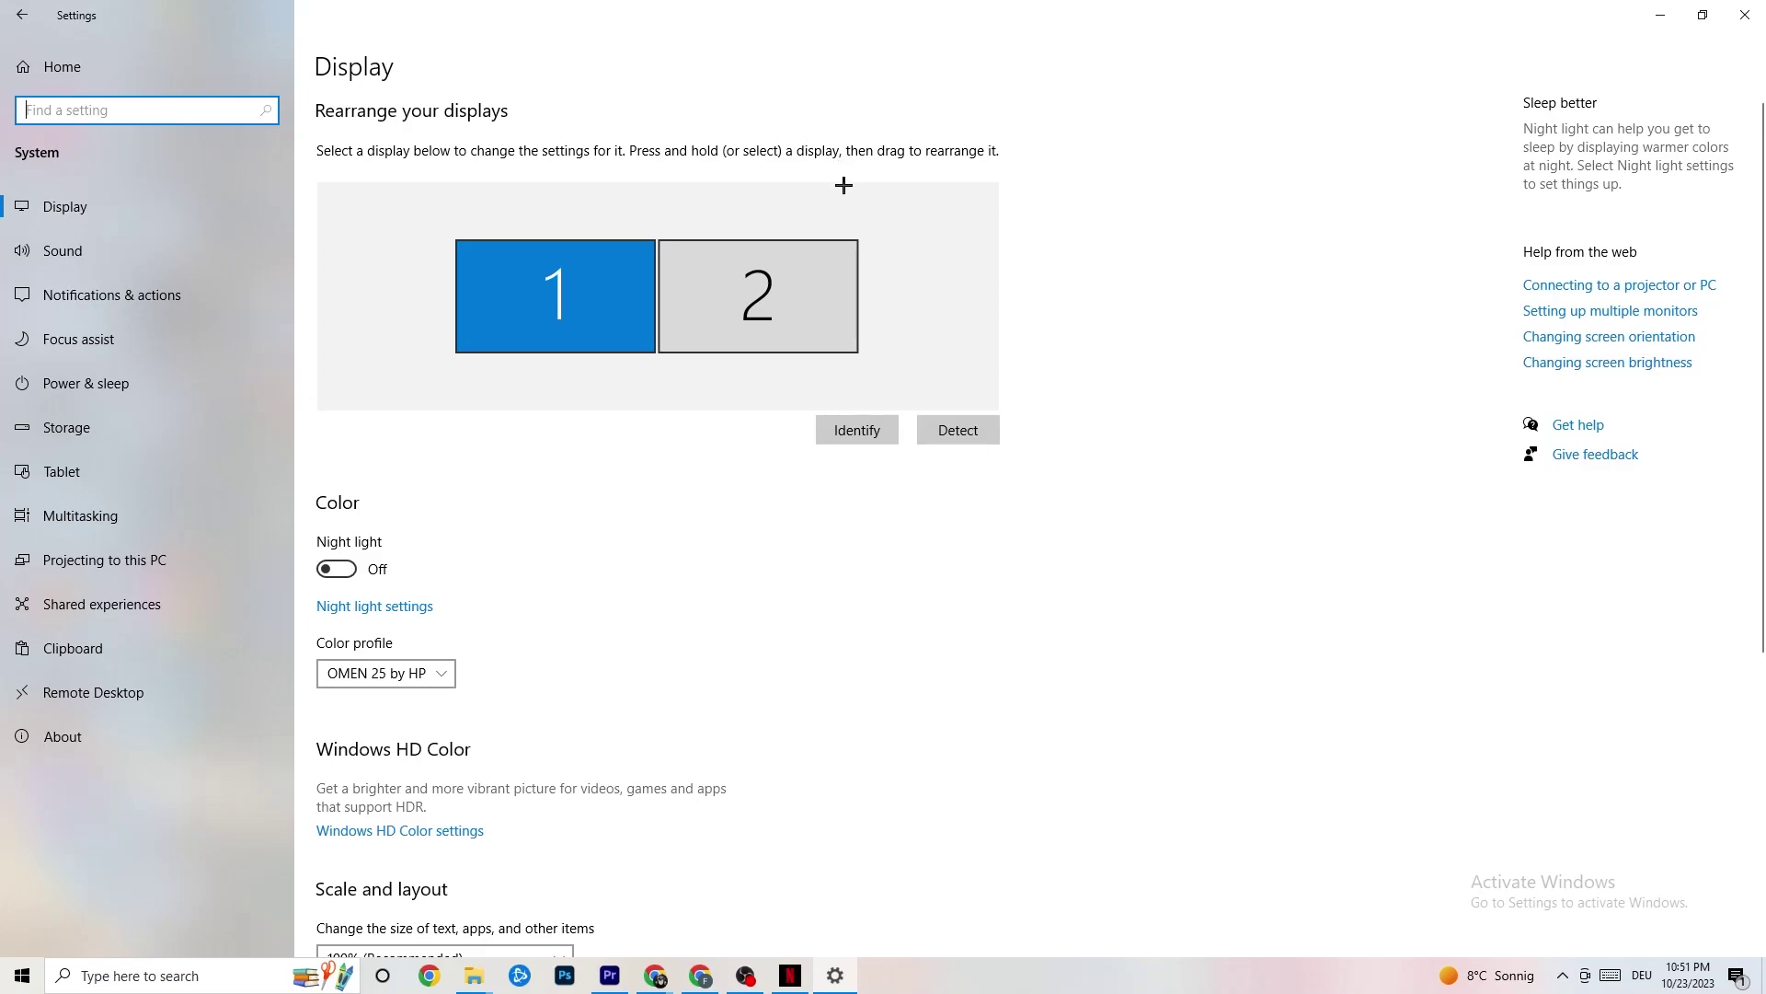
pyautogui.scroll(-5, 462, 415)
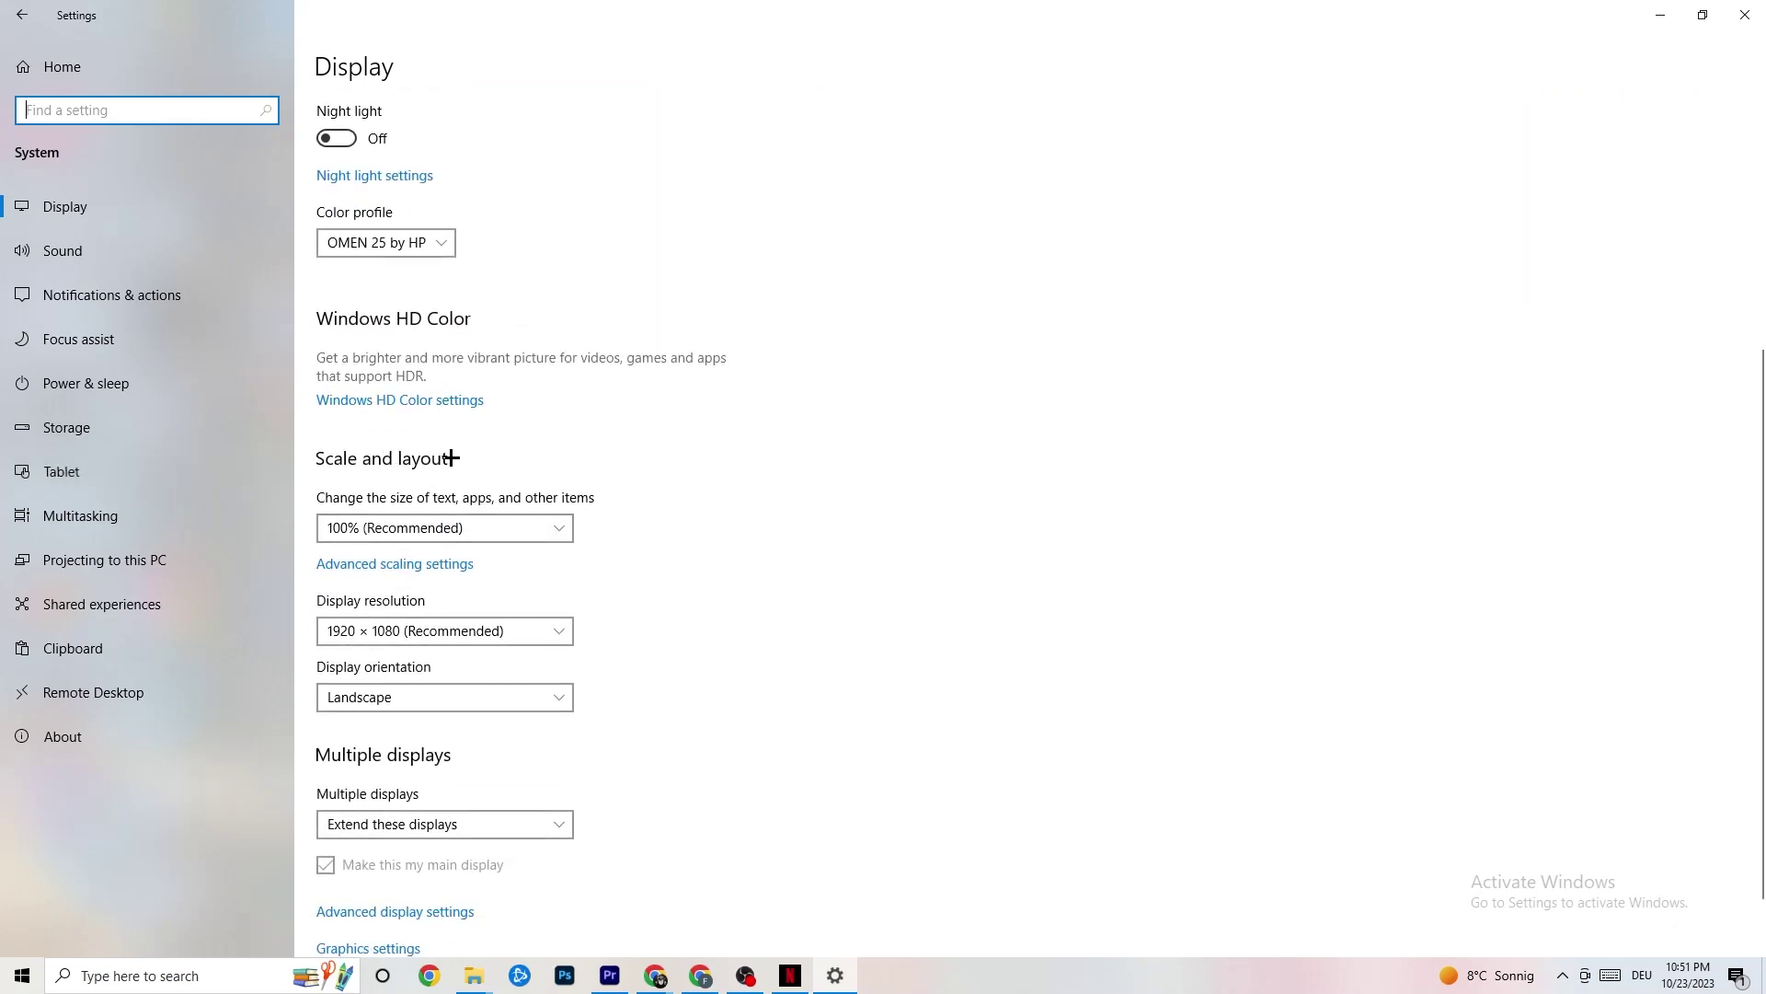
pyautogui.click(713, 503)
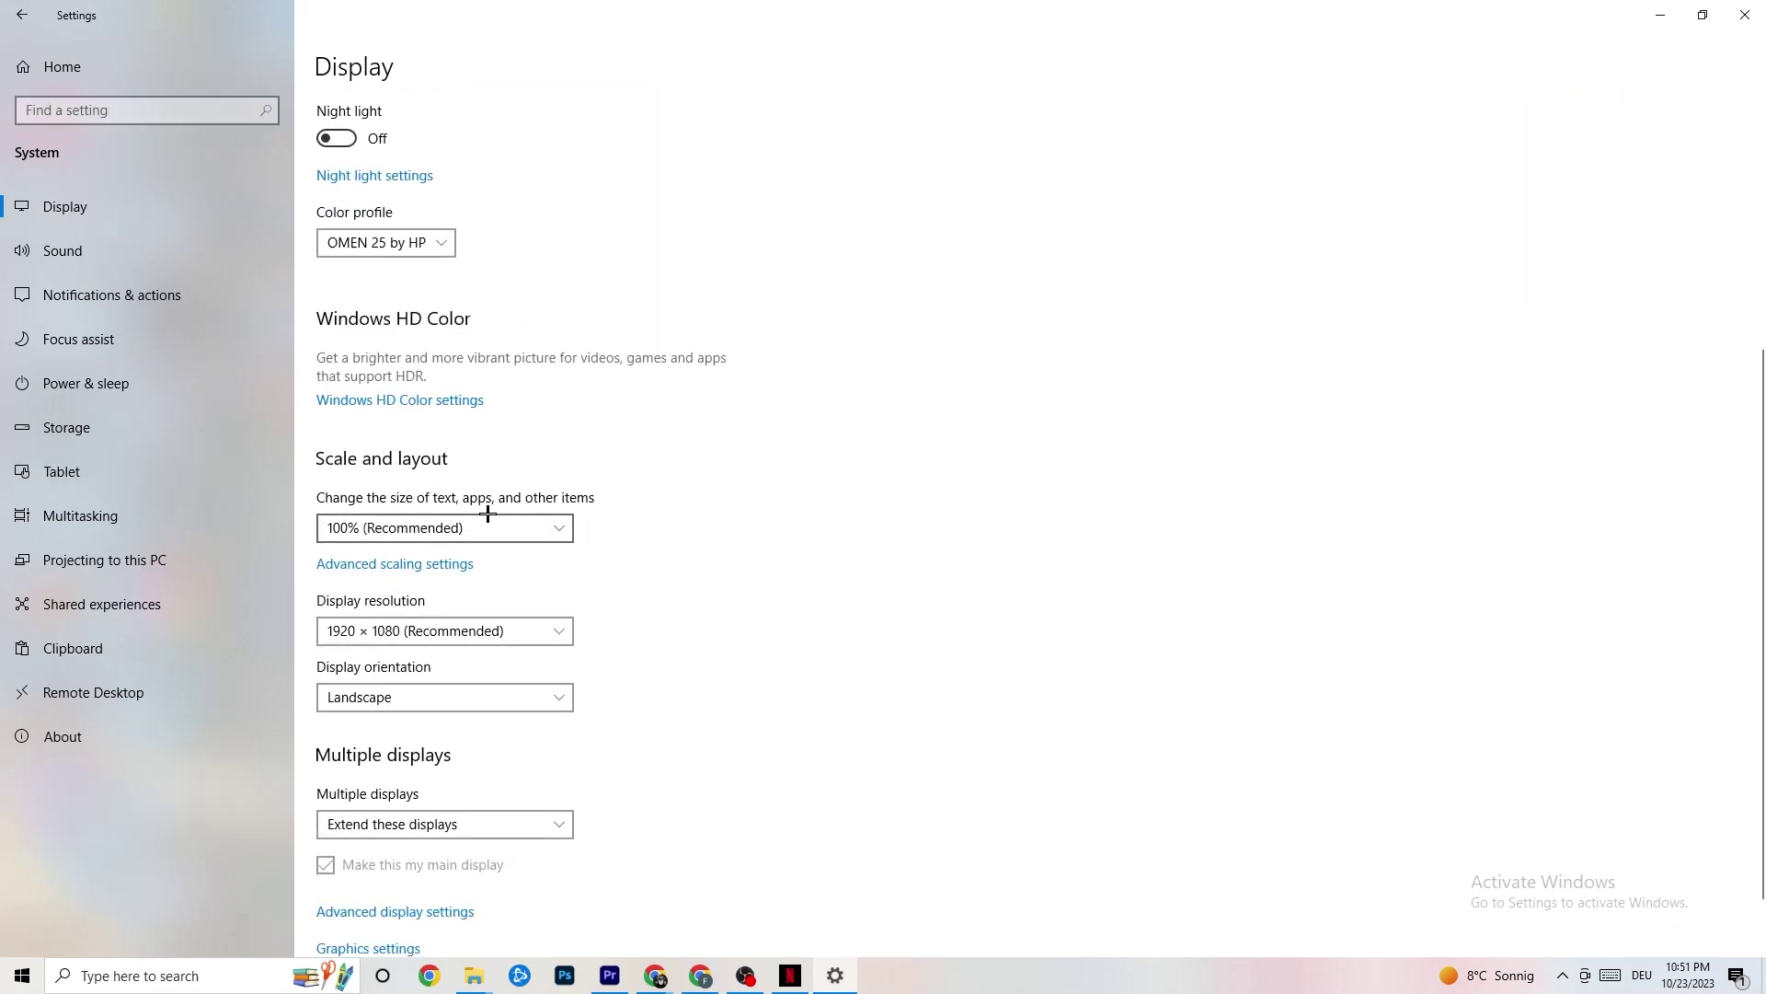
pyautogui.click(556, 517)
pyautogui.click(801, 453)
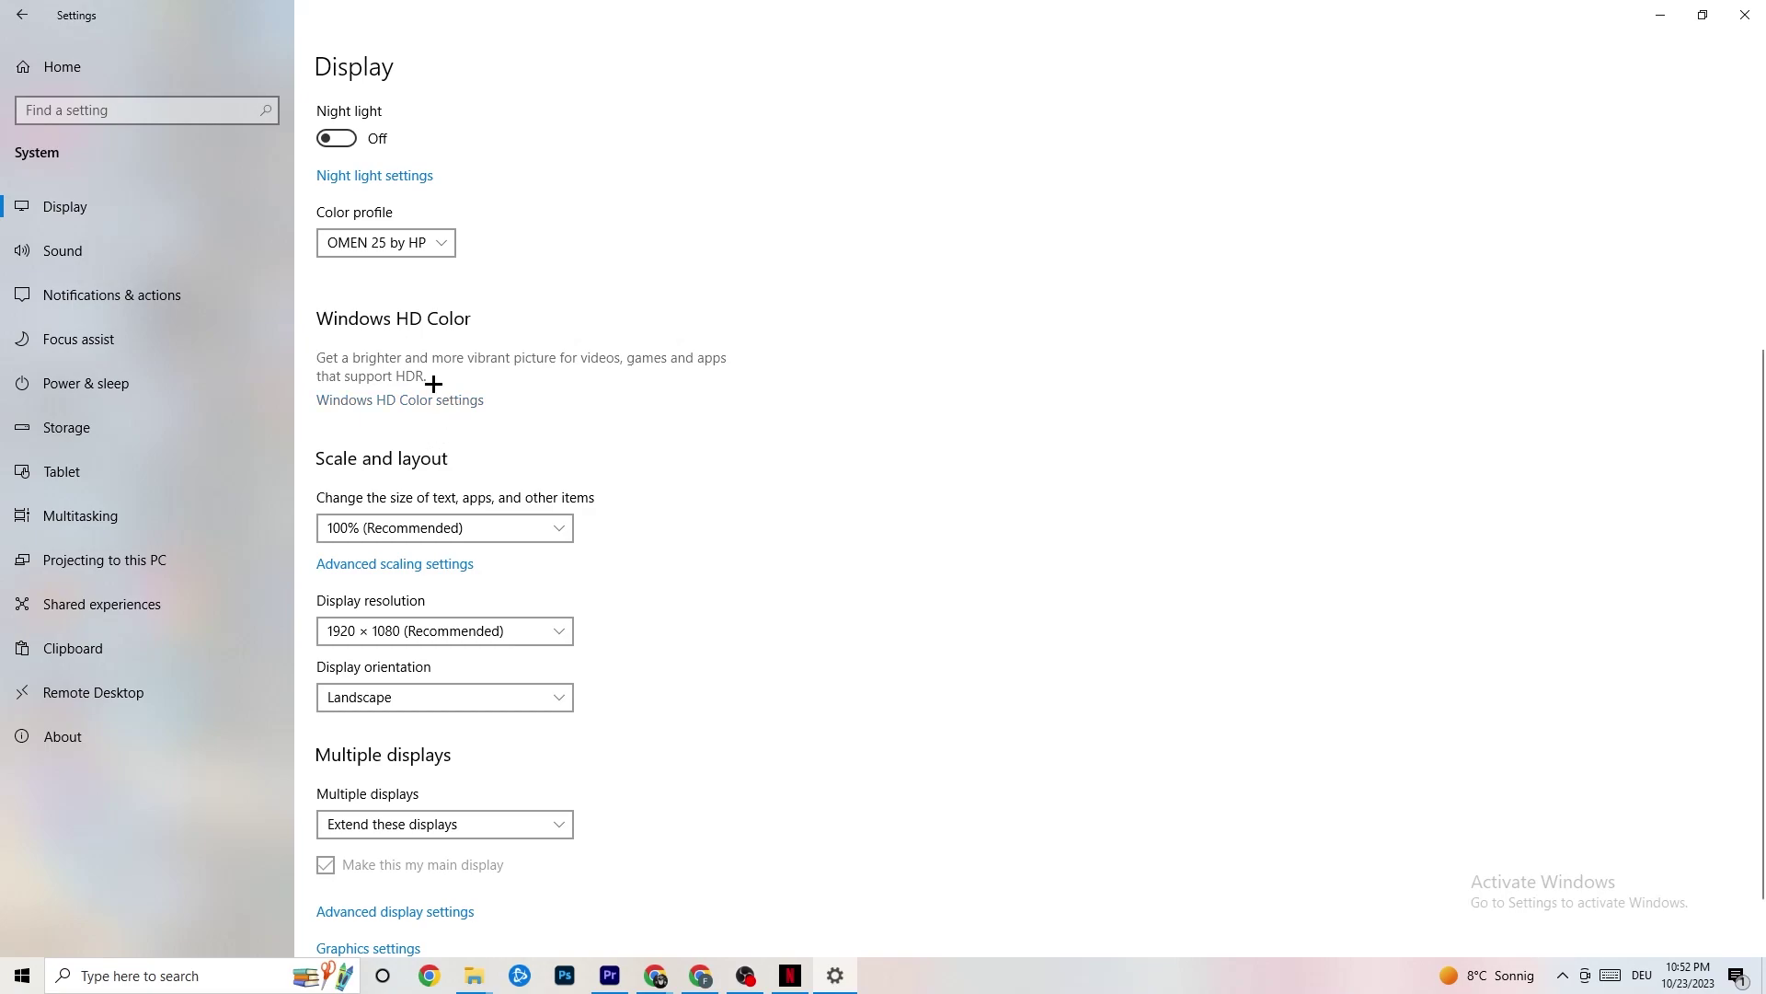
pyautogui.click(117, 379)
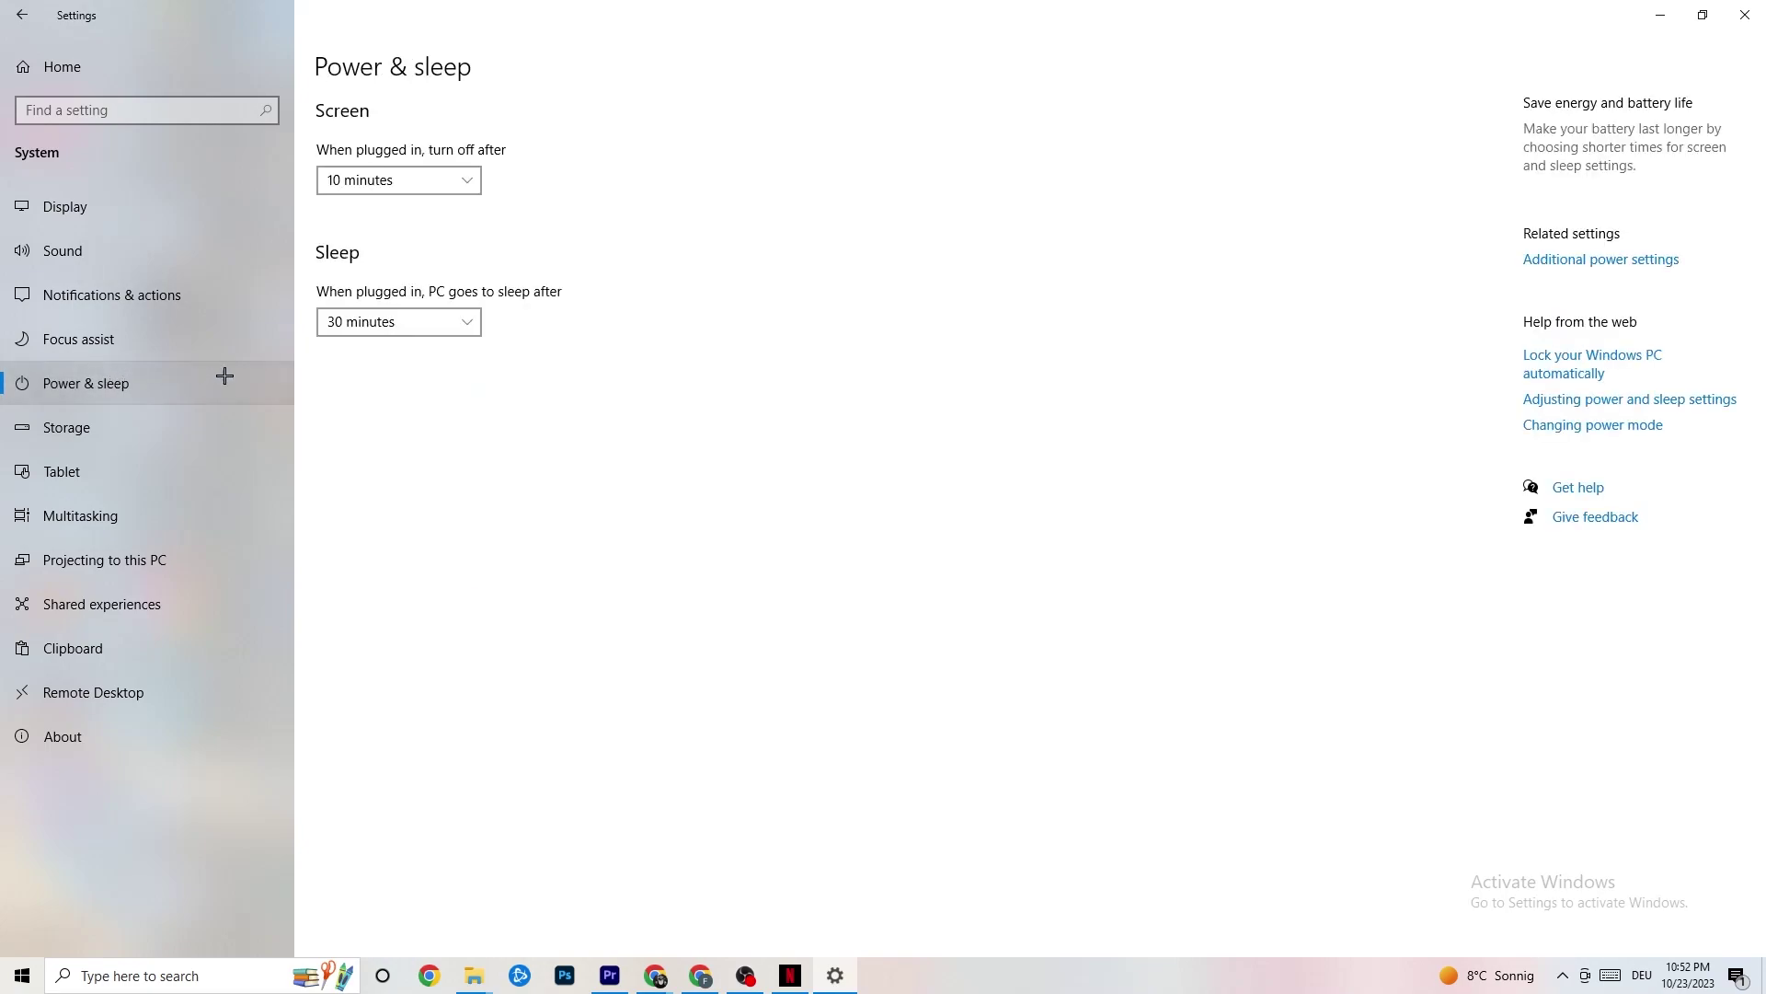
# Review and close the Power Options plans, then view Storage showing C: with 114 GB used.
pyautogui.click(1621, 261)
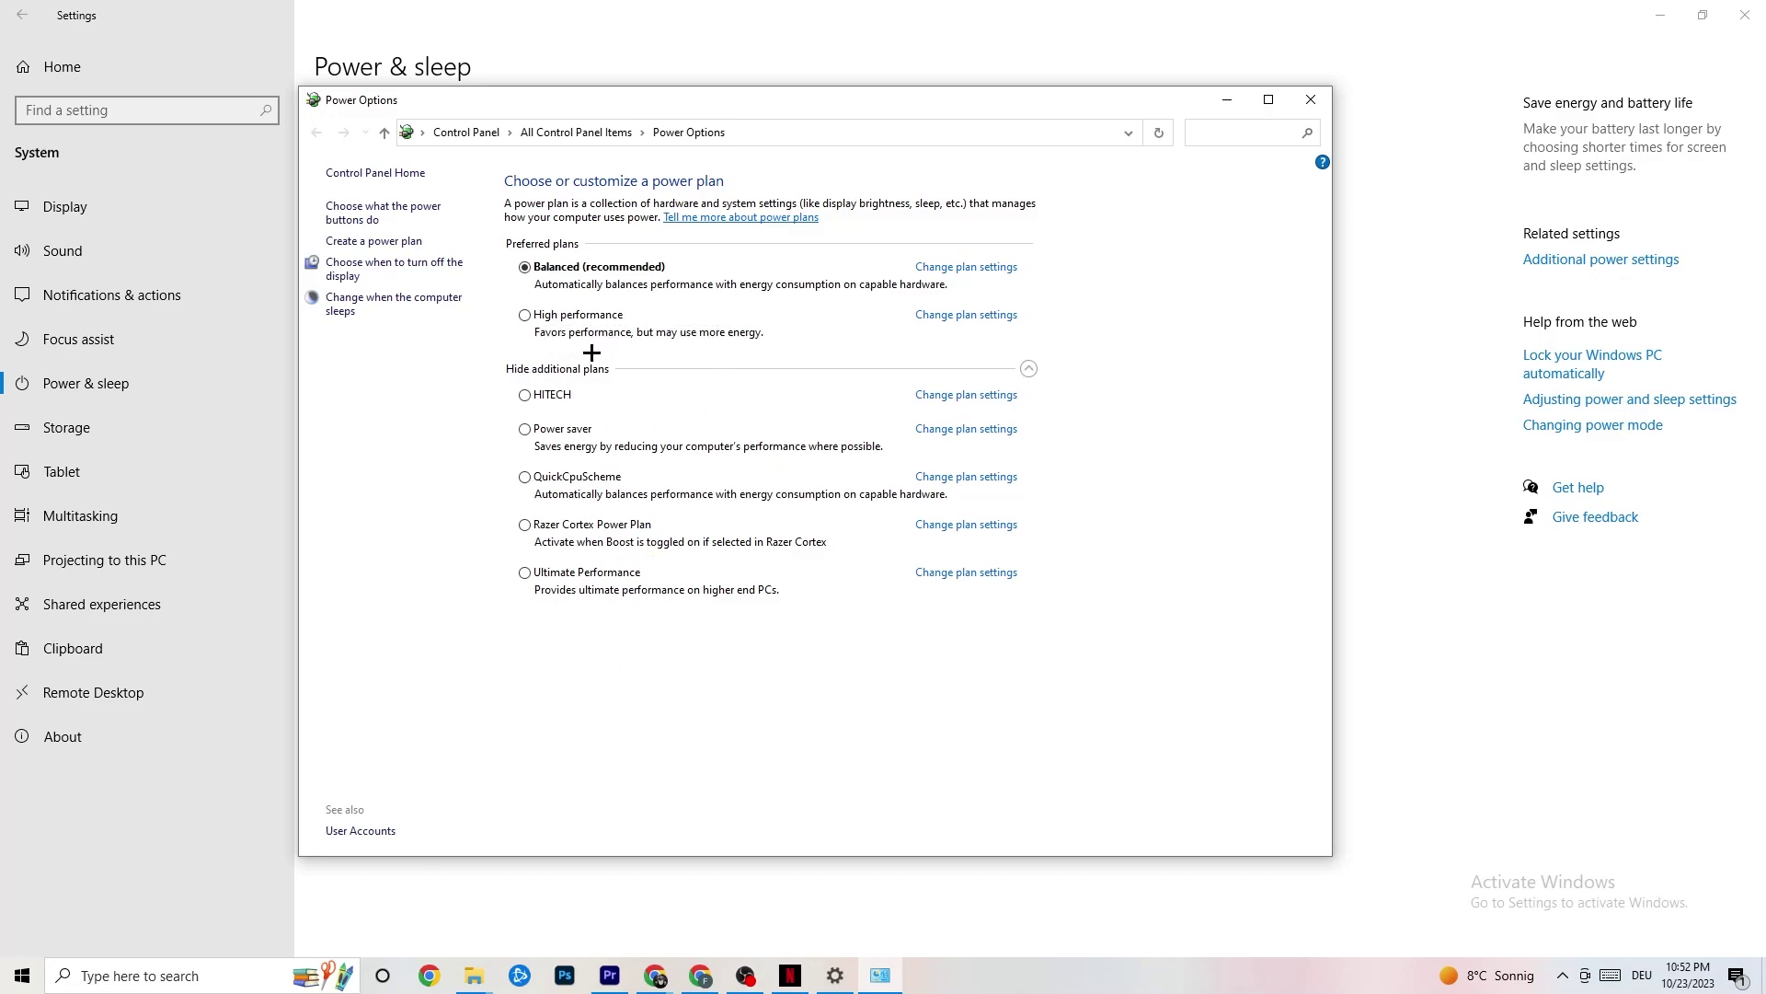
pyautogui.click(1310, 101)
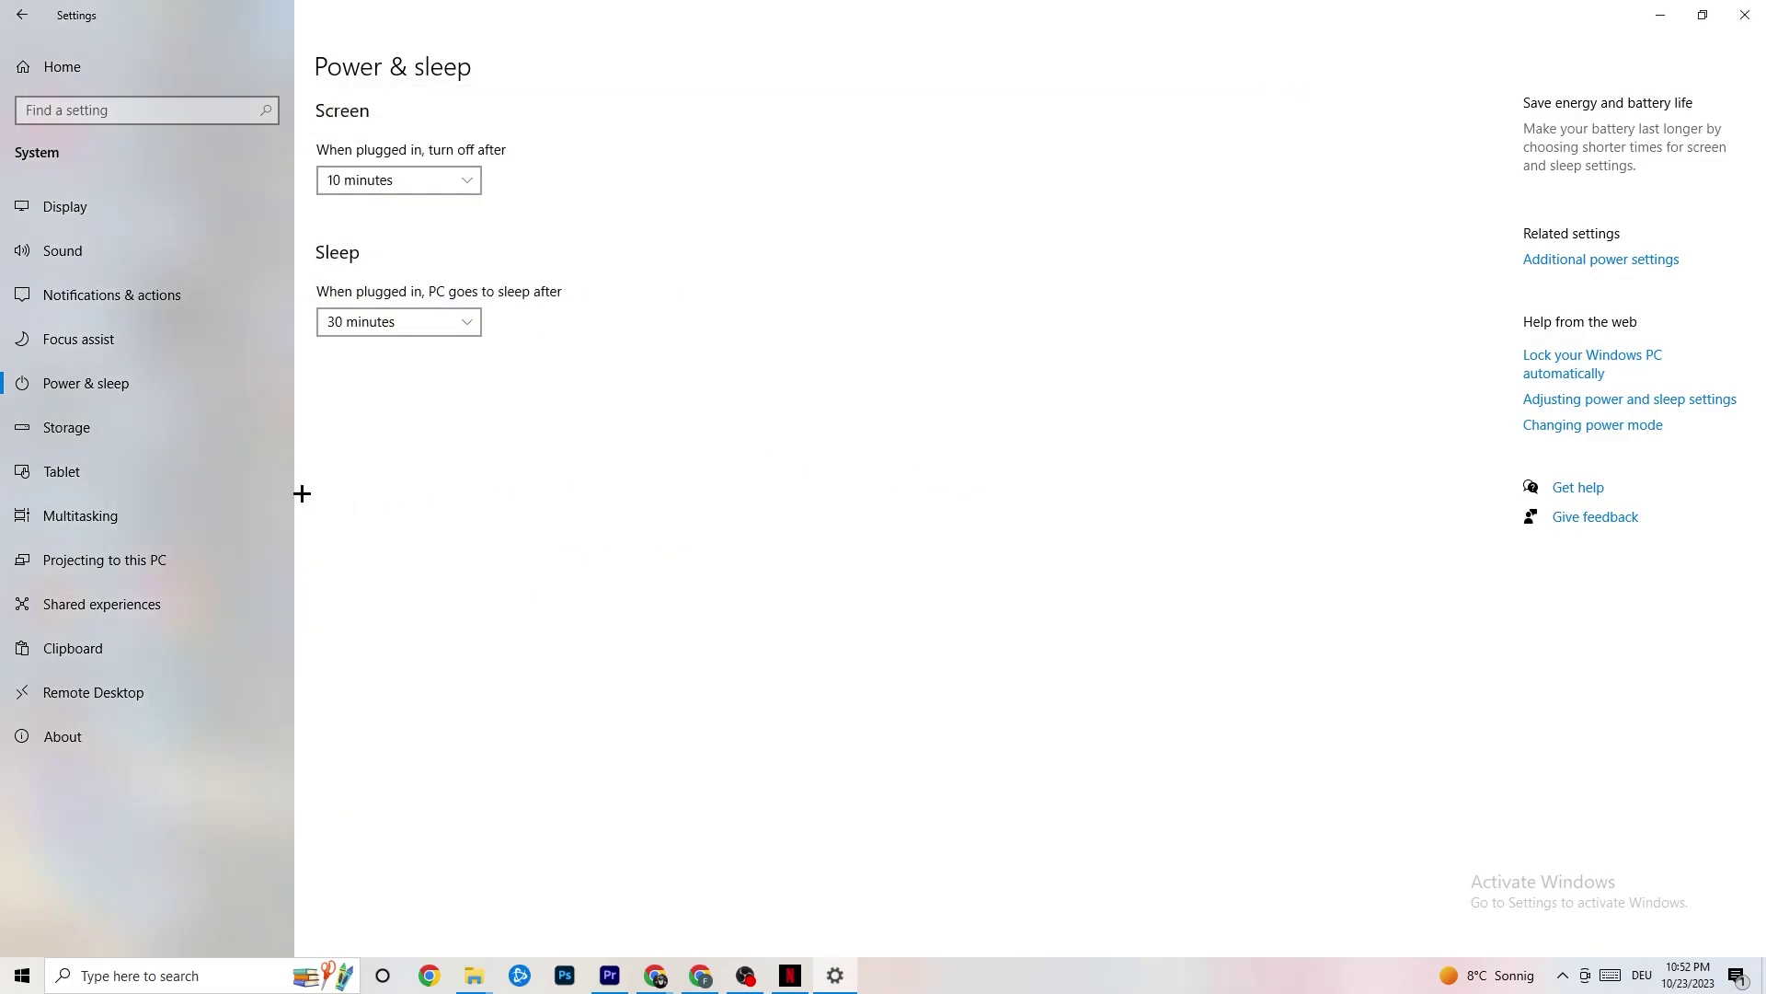
pyautogui.click(112, 454)
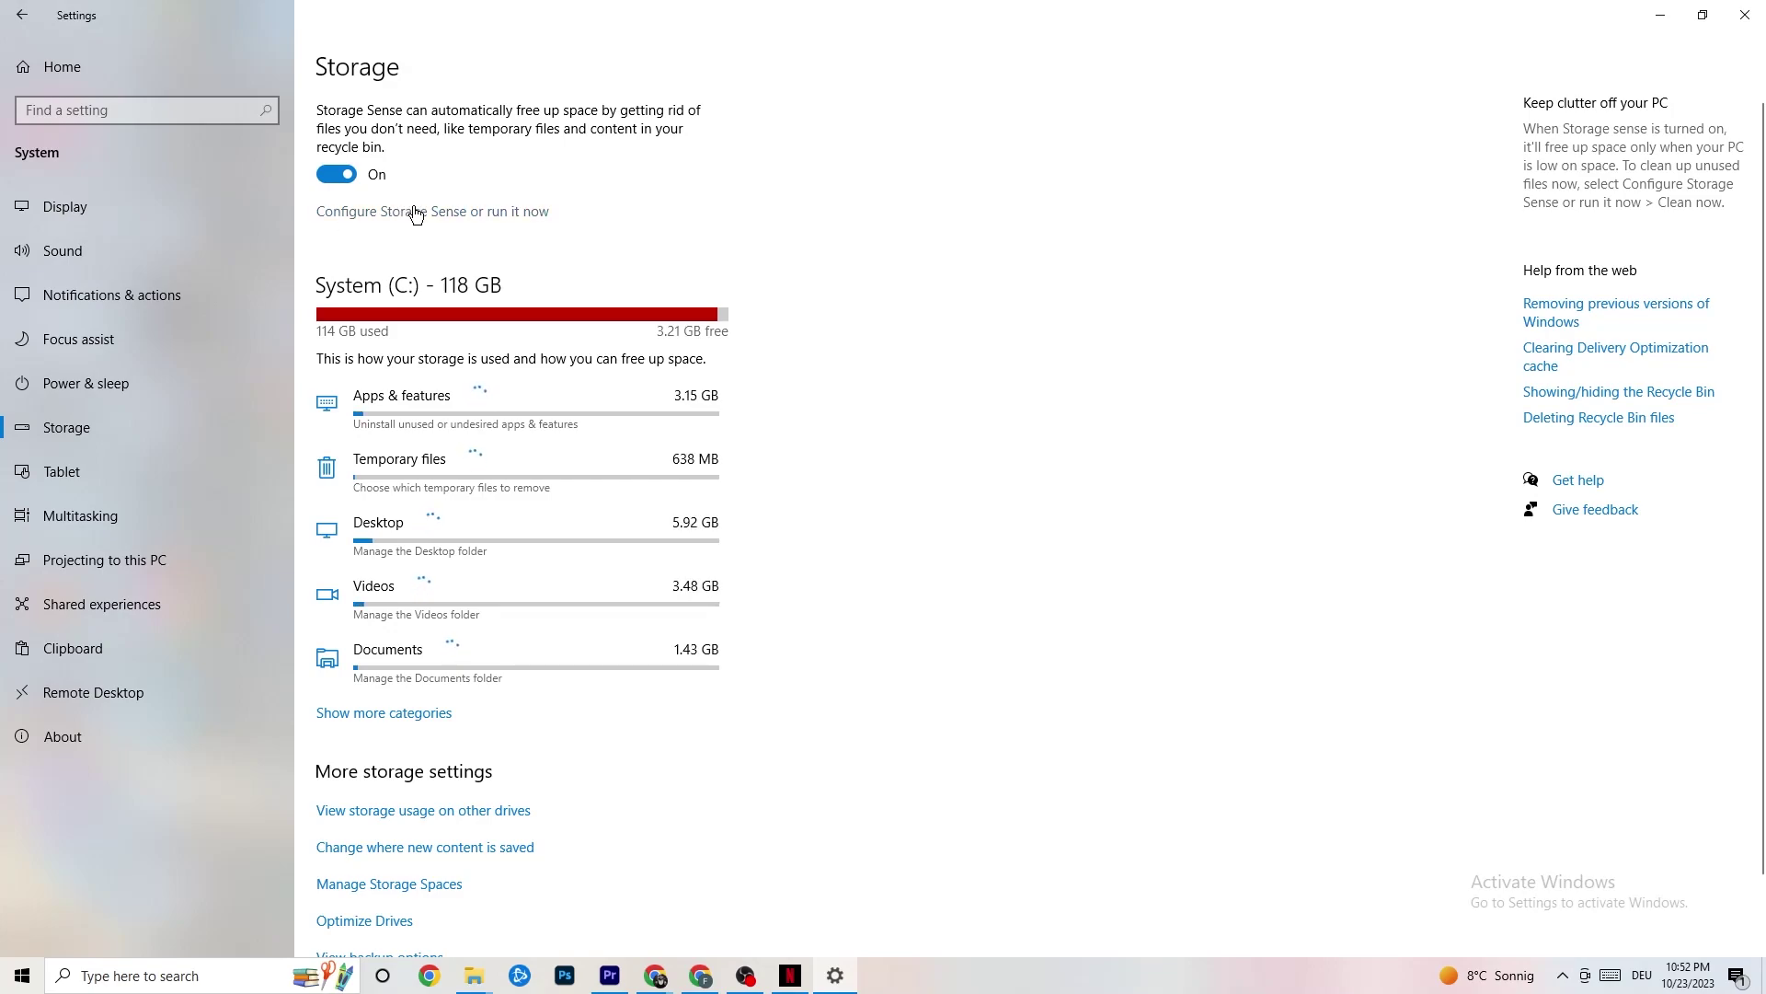
# Keep Storage Sense running every week, then return to the Settings home page.
pyautogui.click(491, 212)
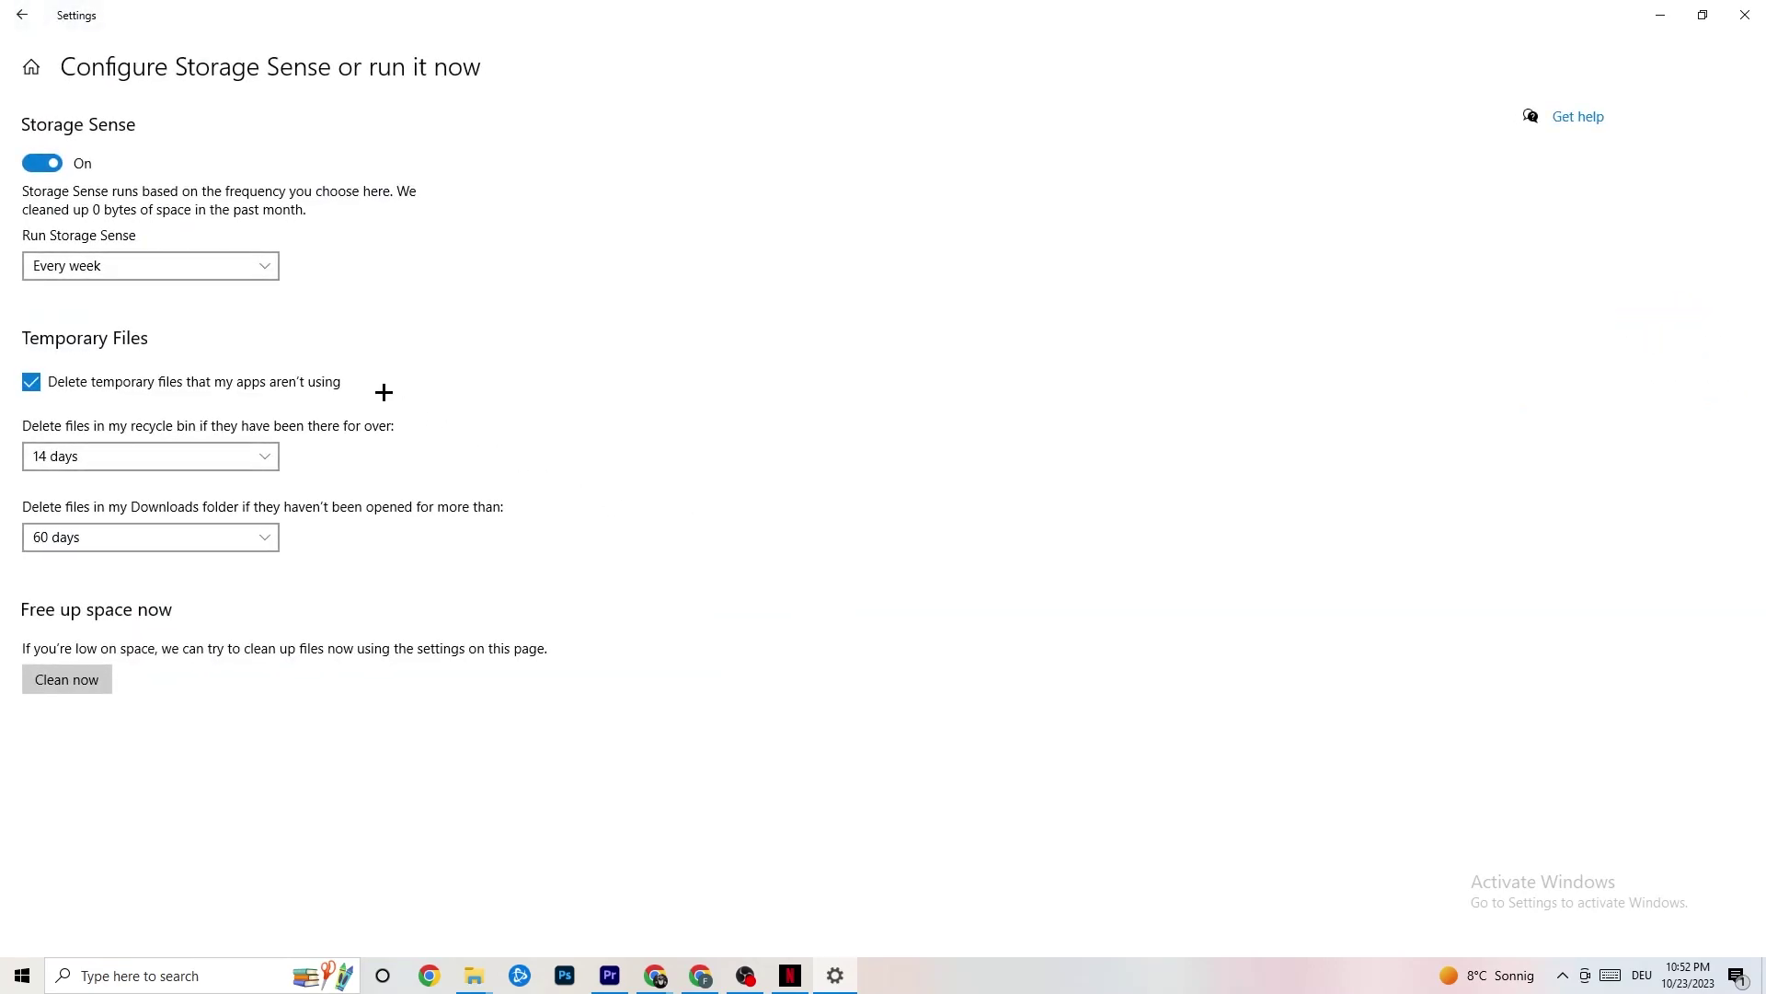
pyautogui.click(206, 259)
pyautogui.click(714, 343)
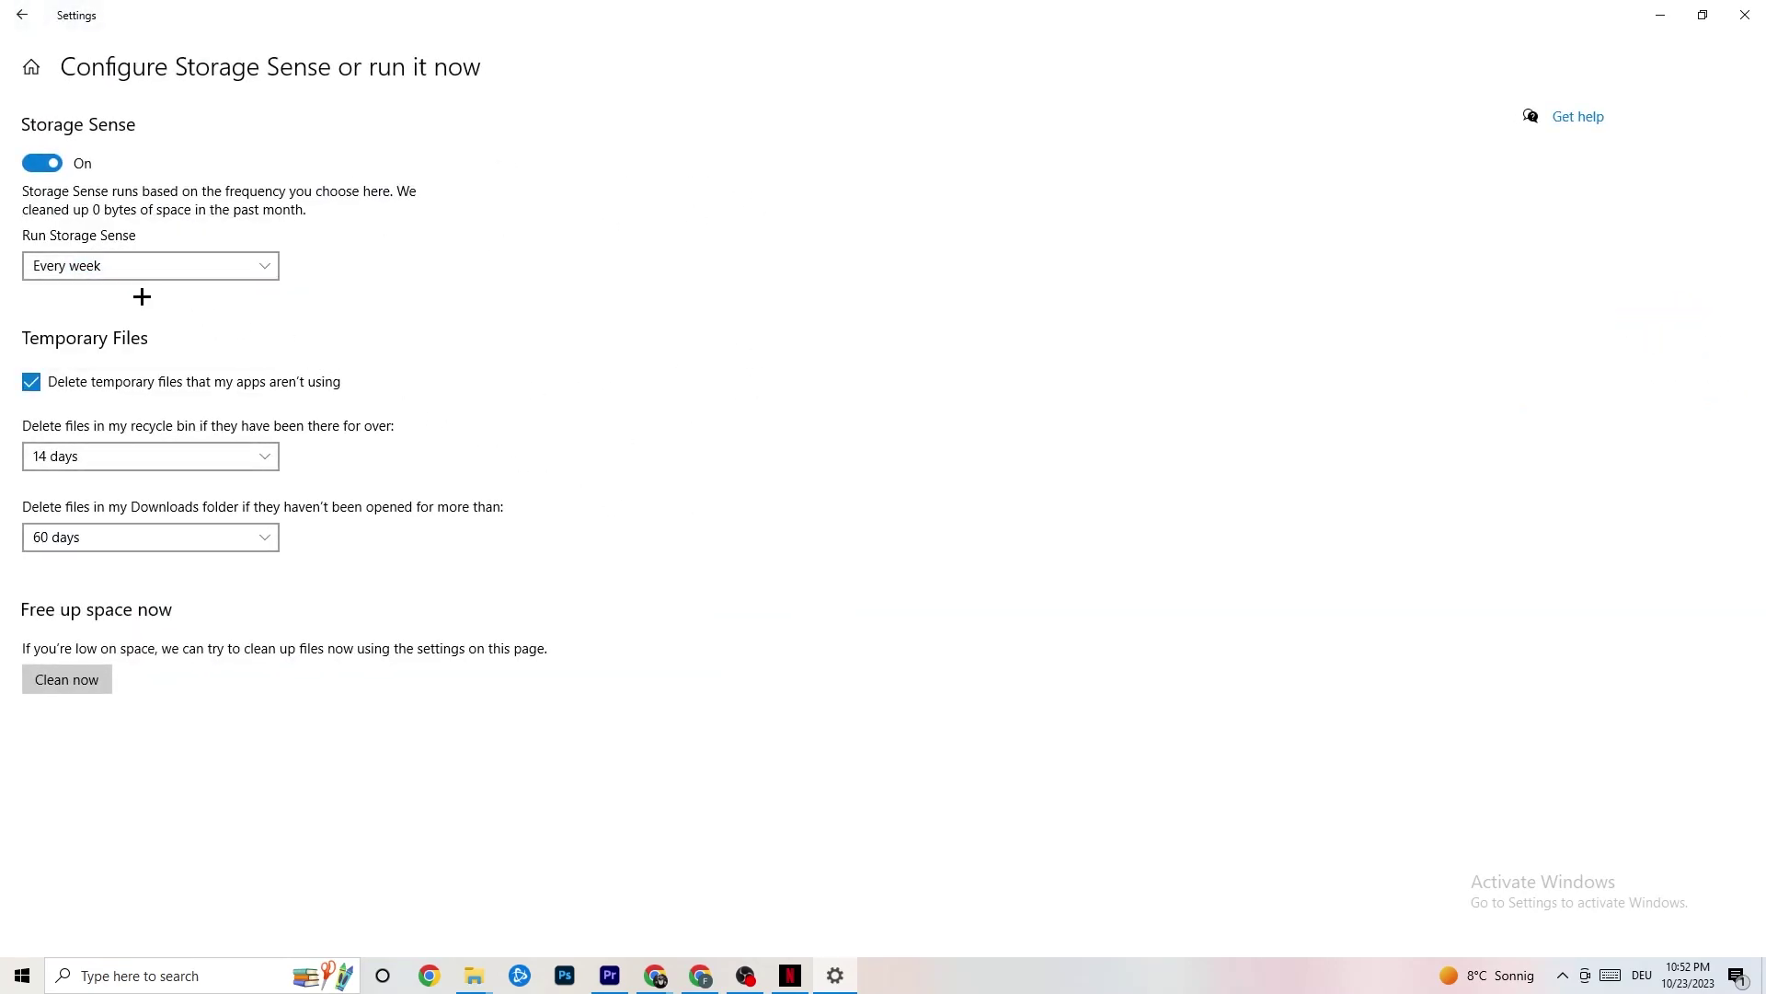
pyautogui.click(102, 265)
pyautogui.click(115, 507)
pyautogui.click(36, 17)
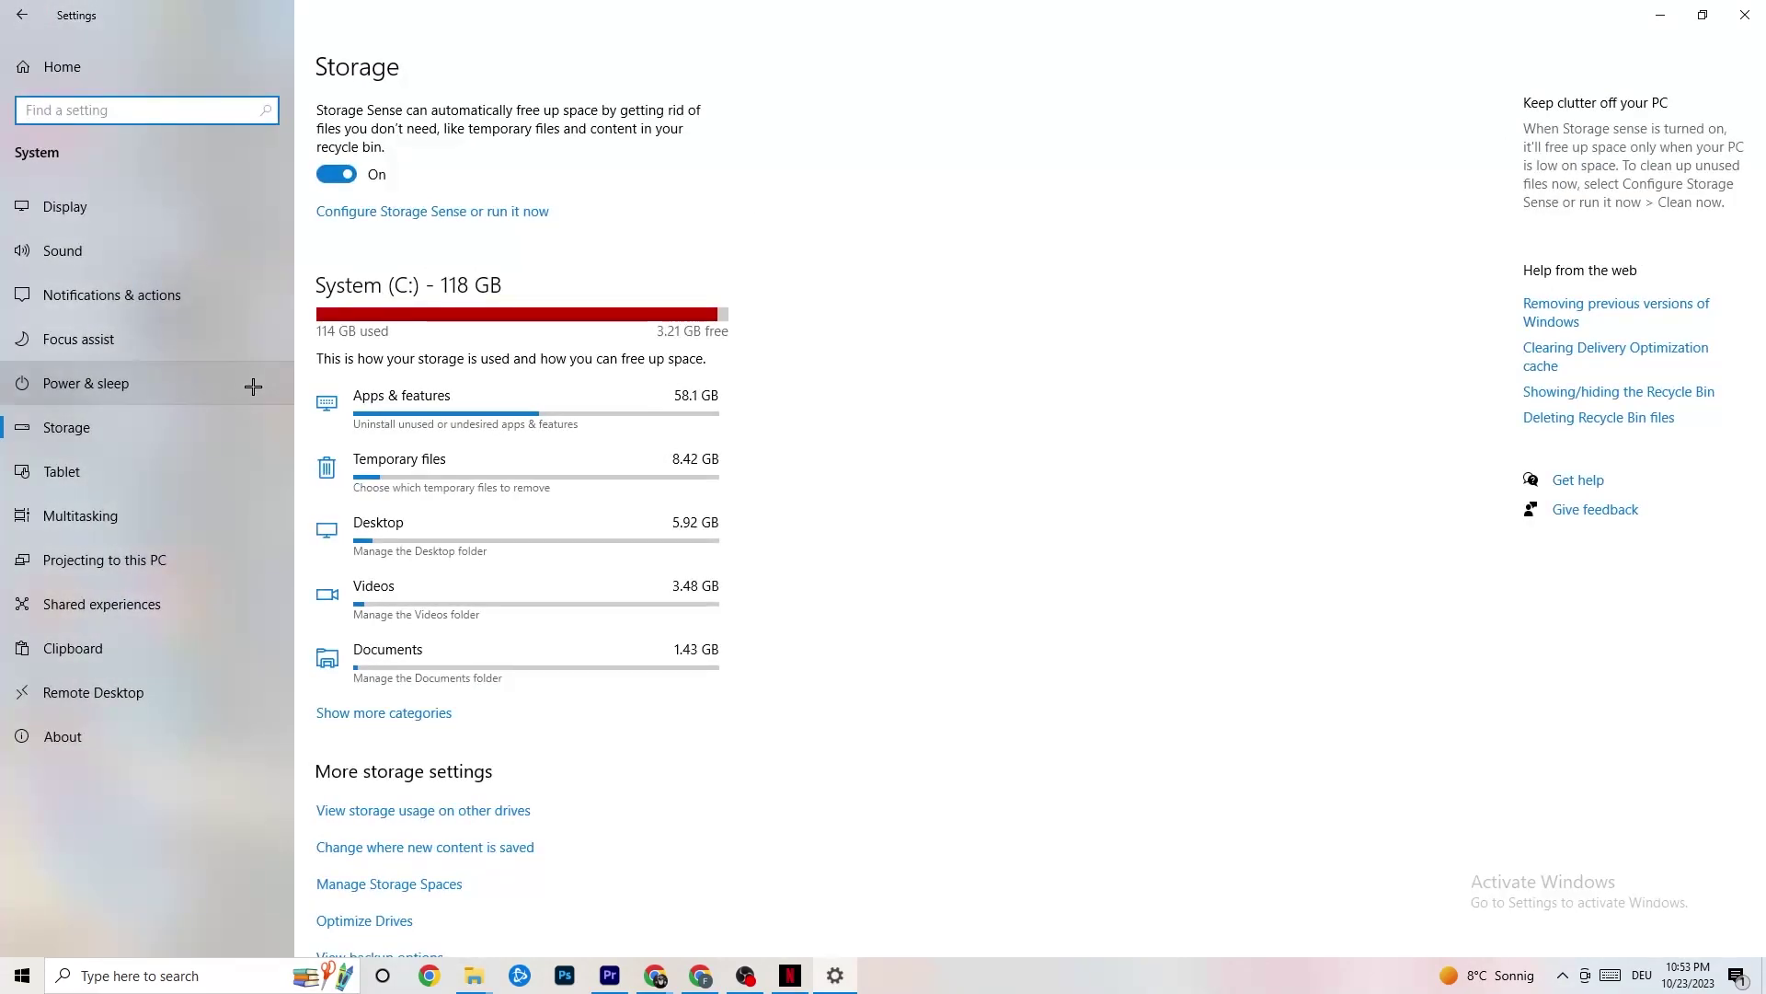
pyautogui.click(15, 27)
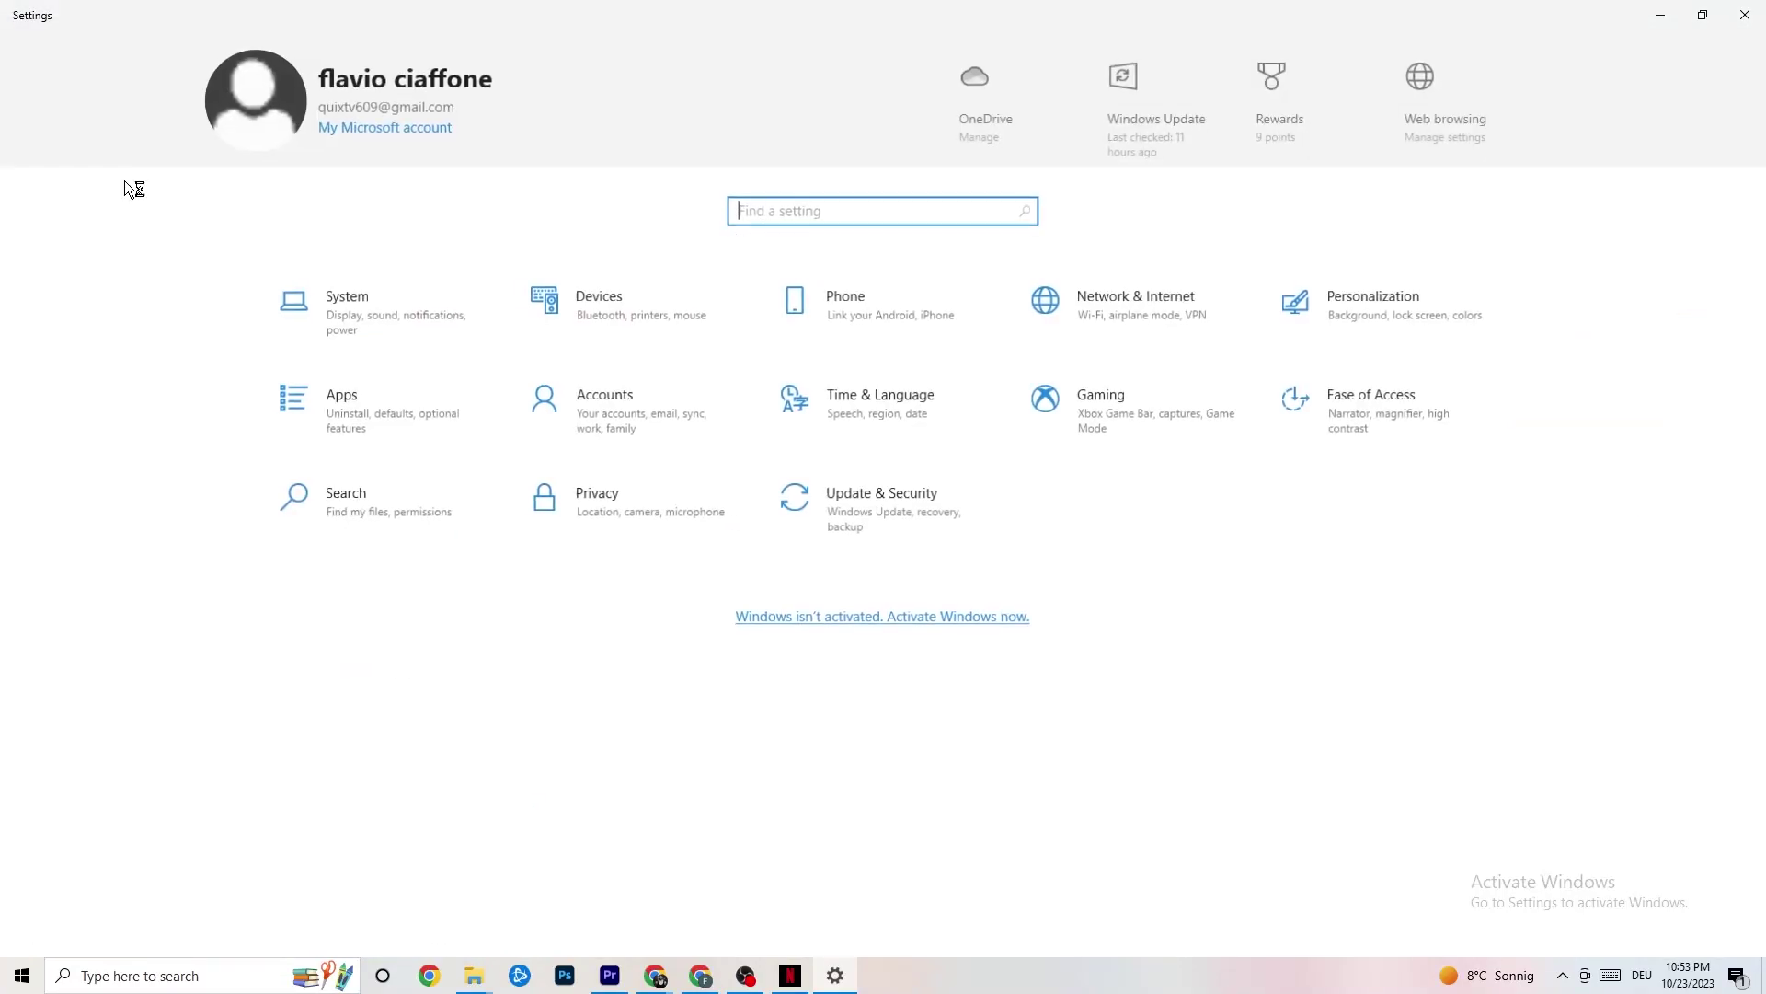
# Check Xbox Game Bar is off, then view Captures with background recording off at 30 fps.
pyautogui.click(1135, 418)
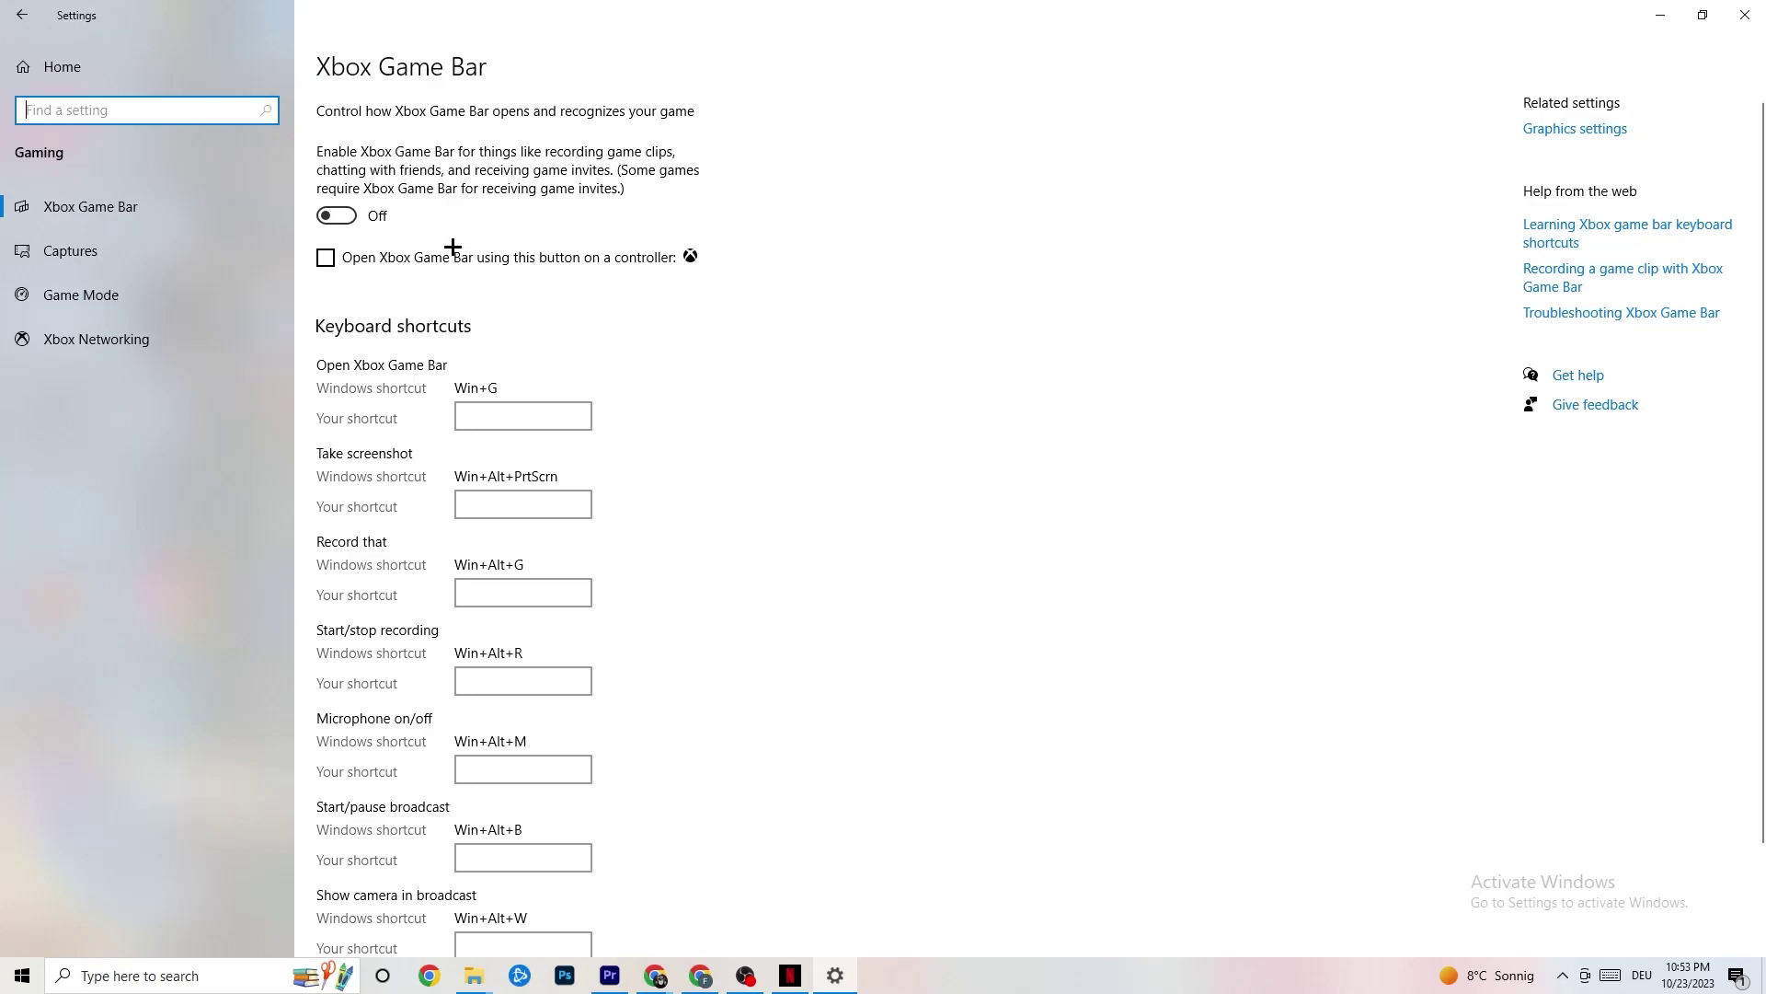
pyautogui.click(117, 239)
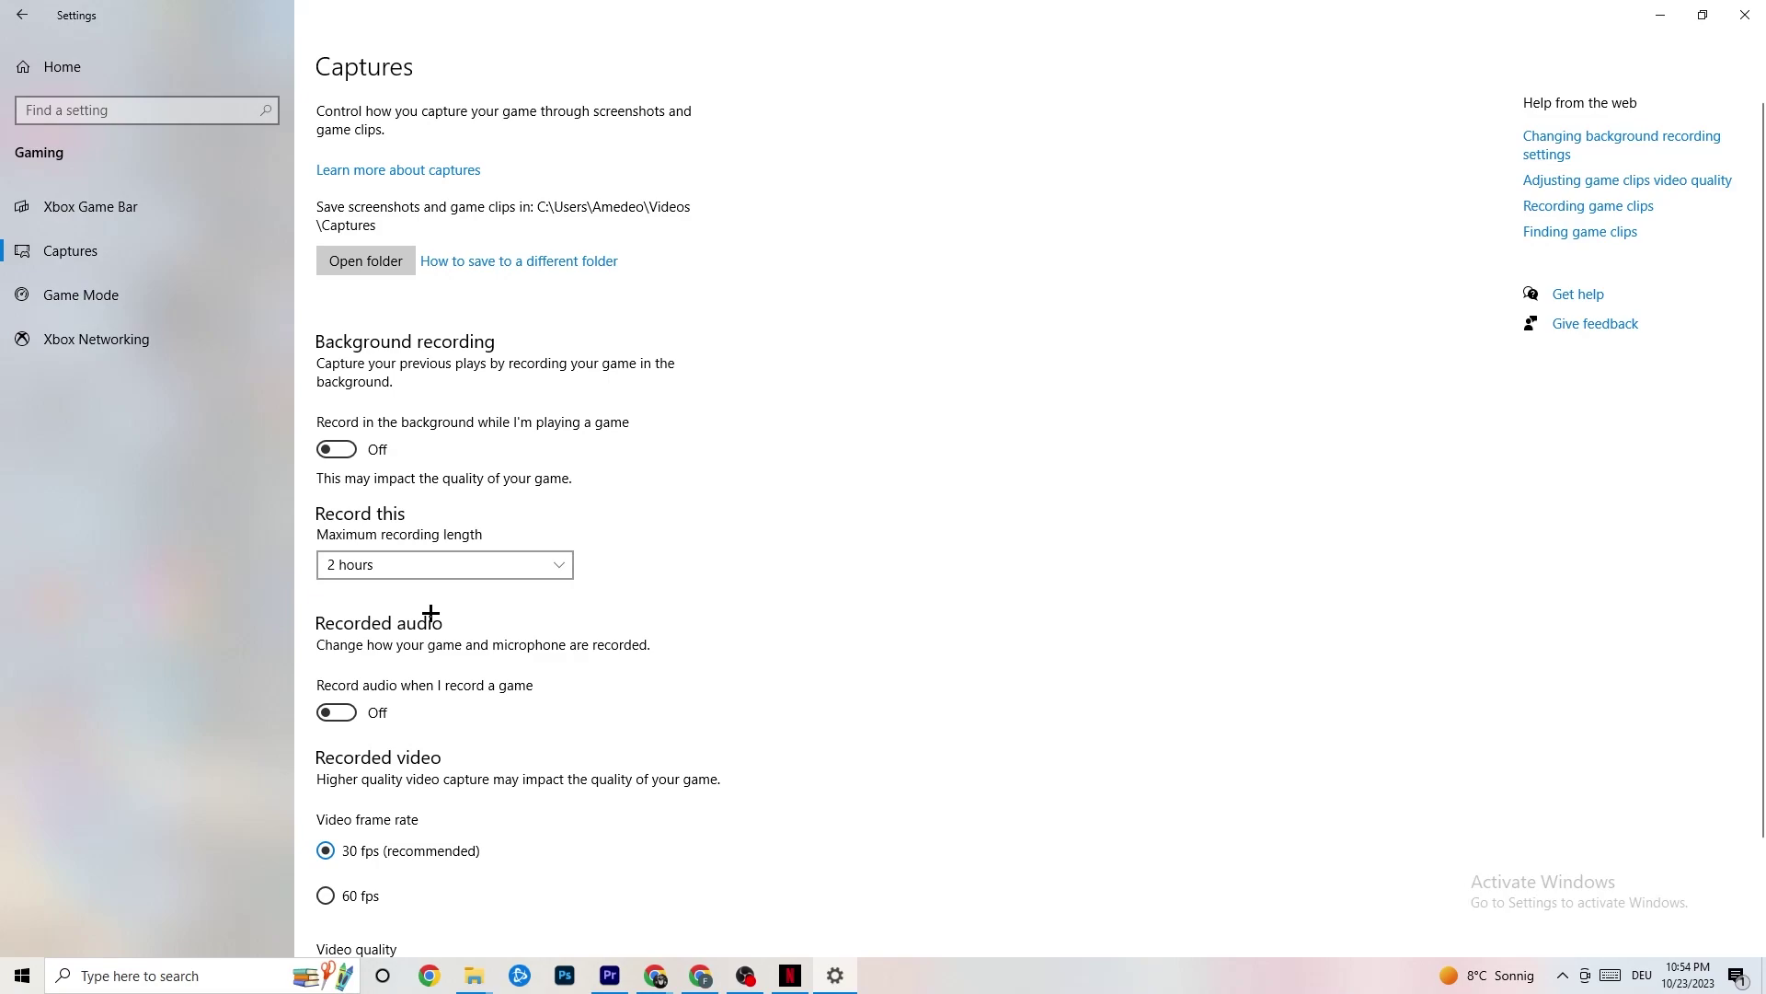
# Confirm Game Mode is on and close the Settings window.
pyautogui.click(105, 295)
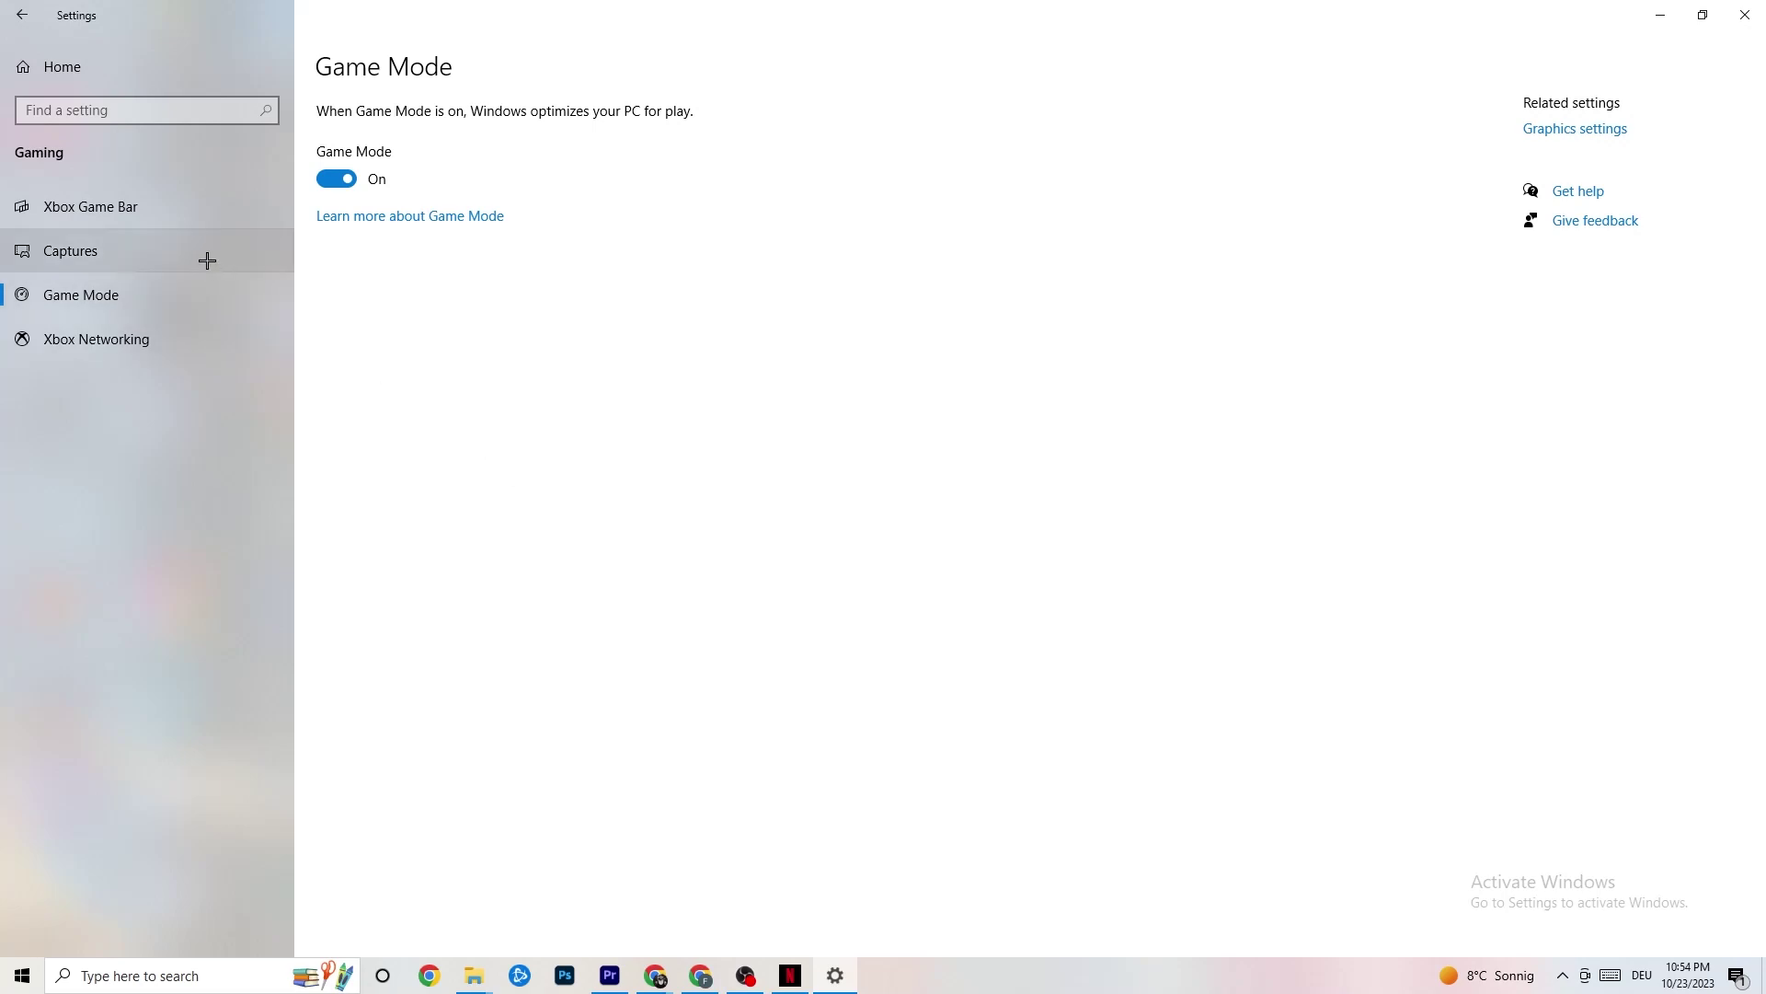
pyautogui.click(1736, 15)
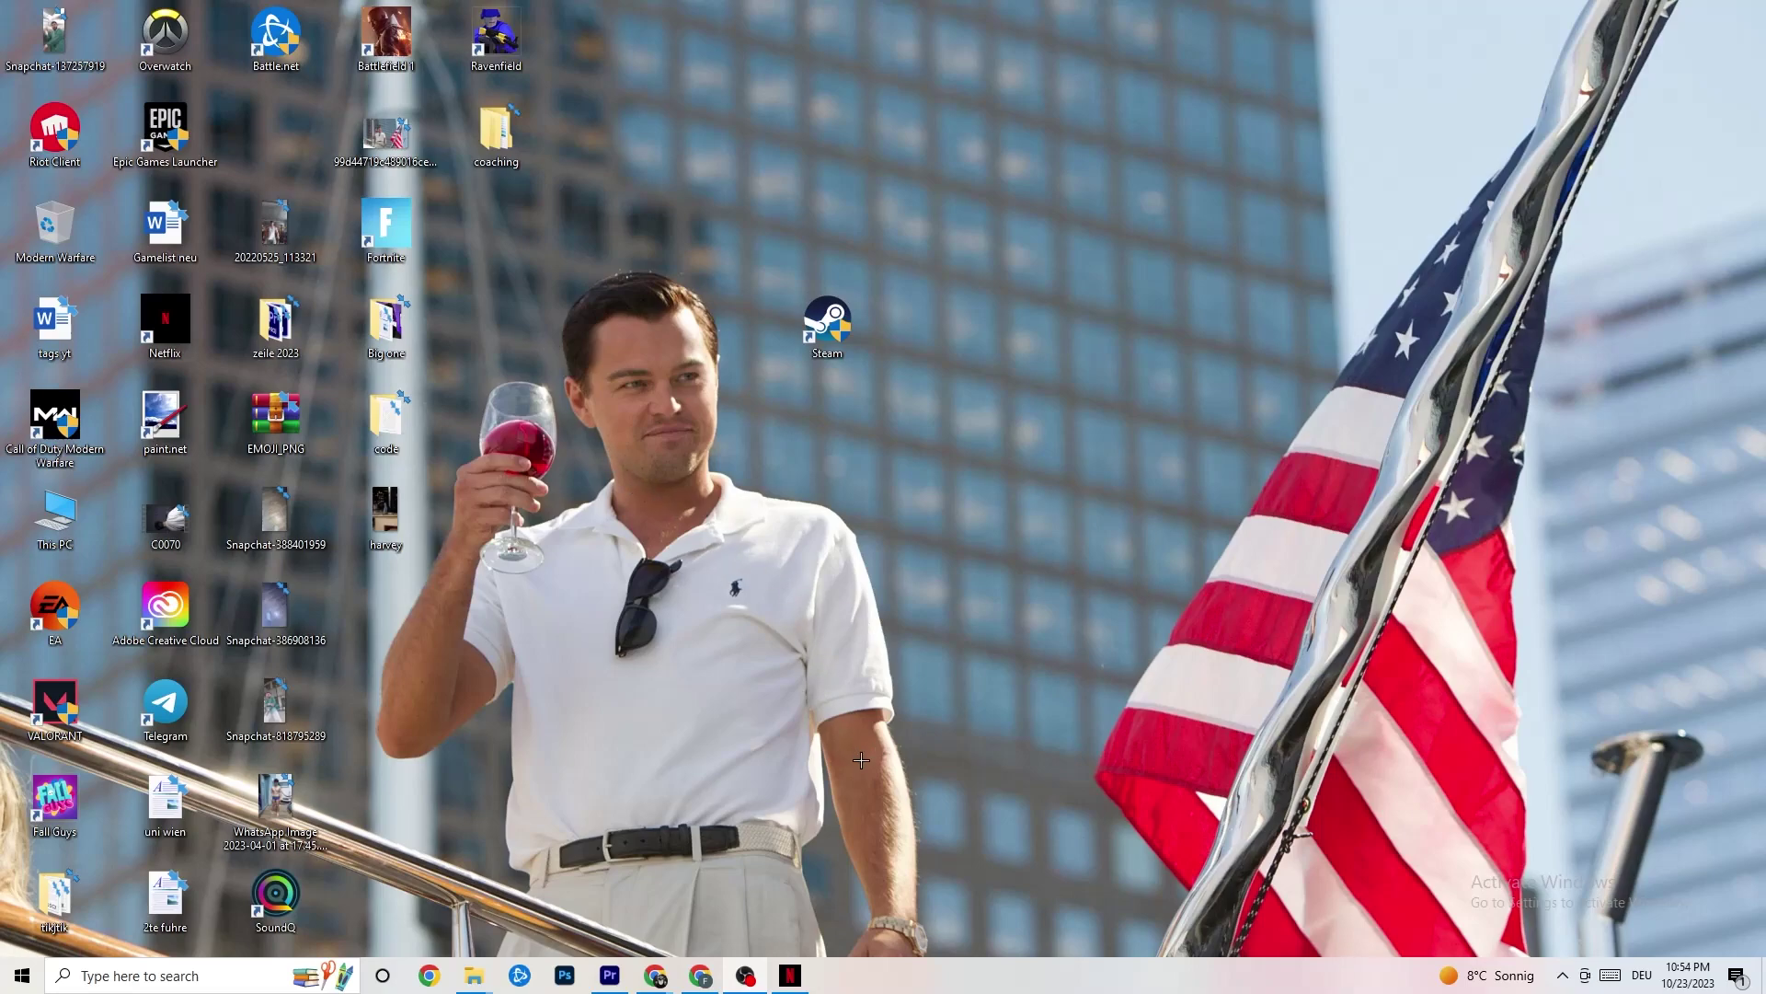
# Launch Task Manager from the taskbar and inspect the Netflix process without ending it.
pyautogui.rightClick(902, 988)
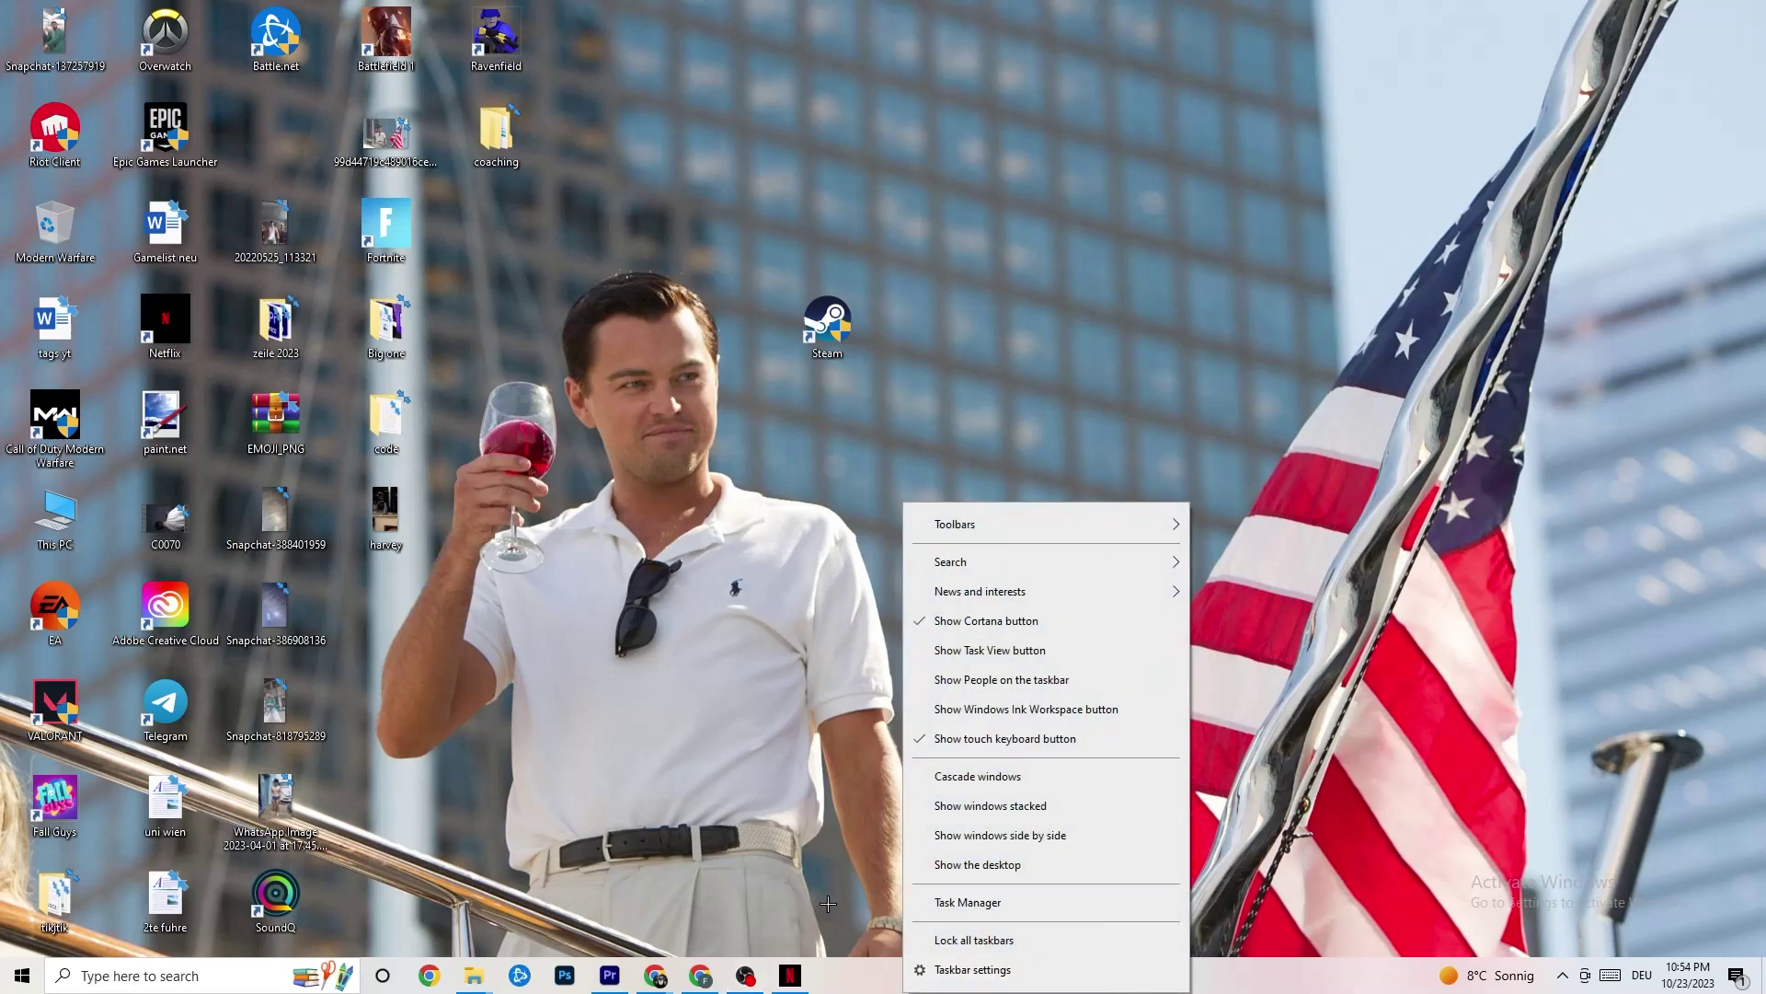
pyautogui.click(924, 909)
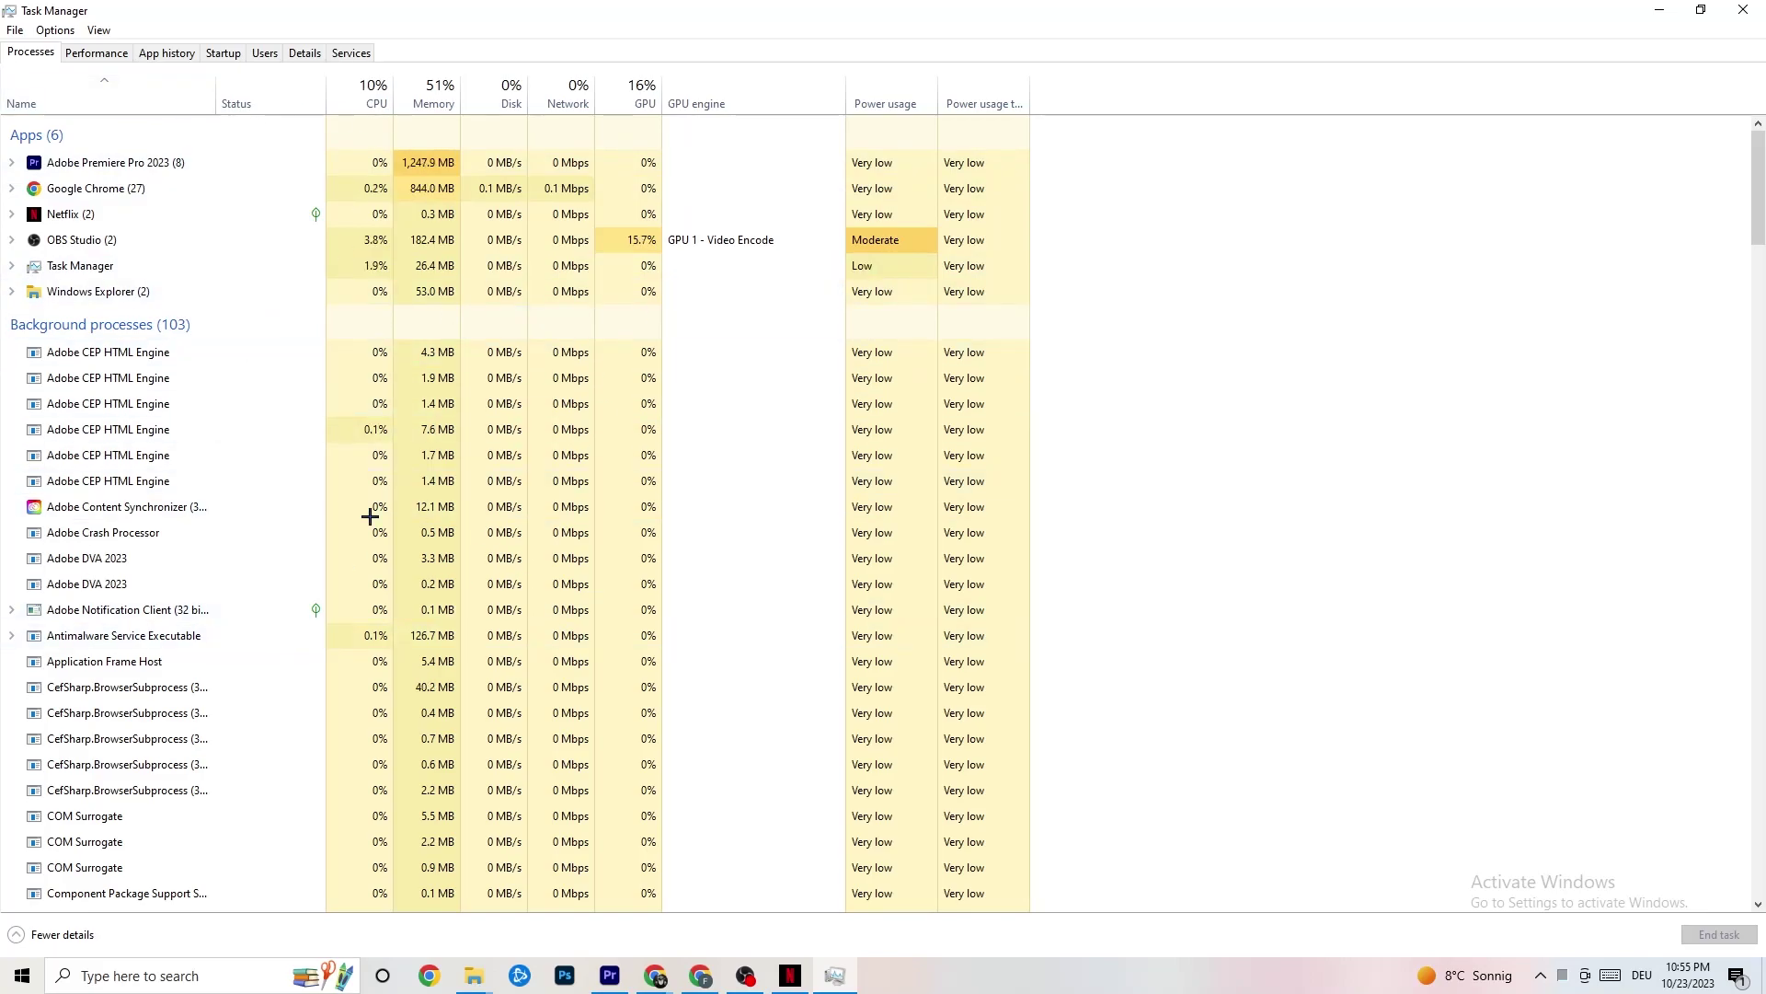
pyautogui.scroll(-3, 391, 688)
pyautogui.scroll(-4, 368, 644)
pyautogui.scroll(6, 339, 602)
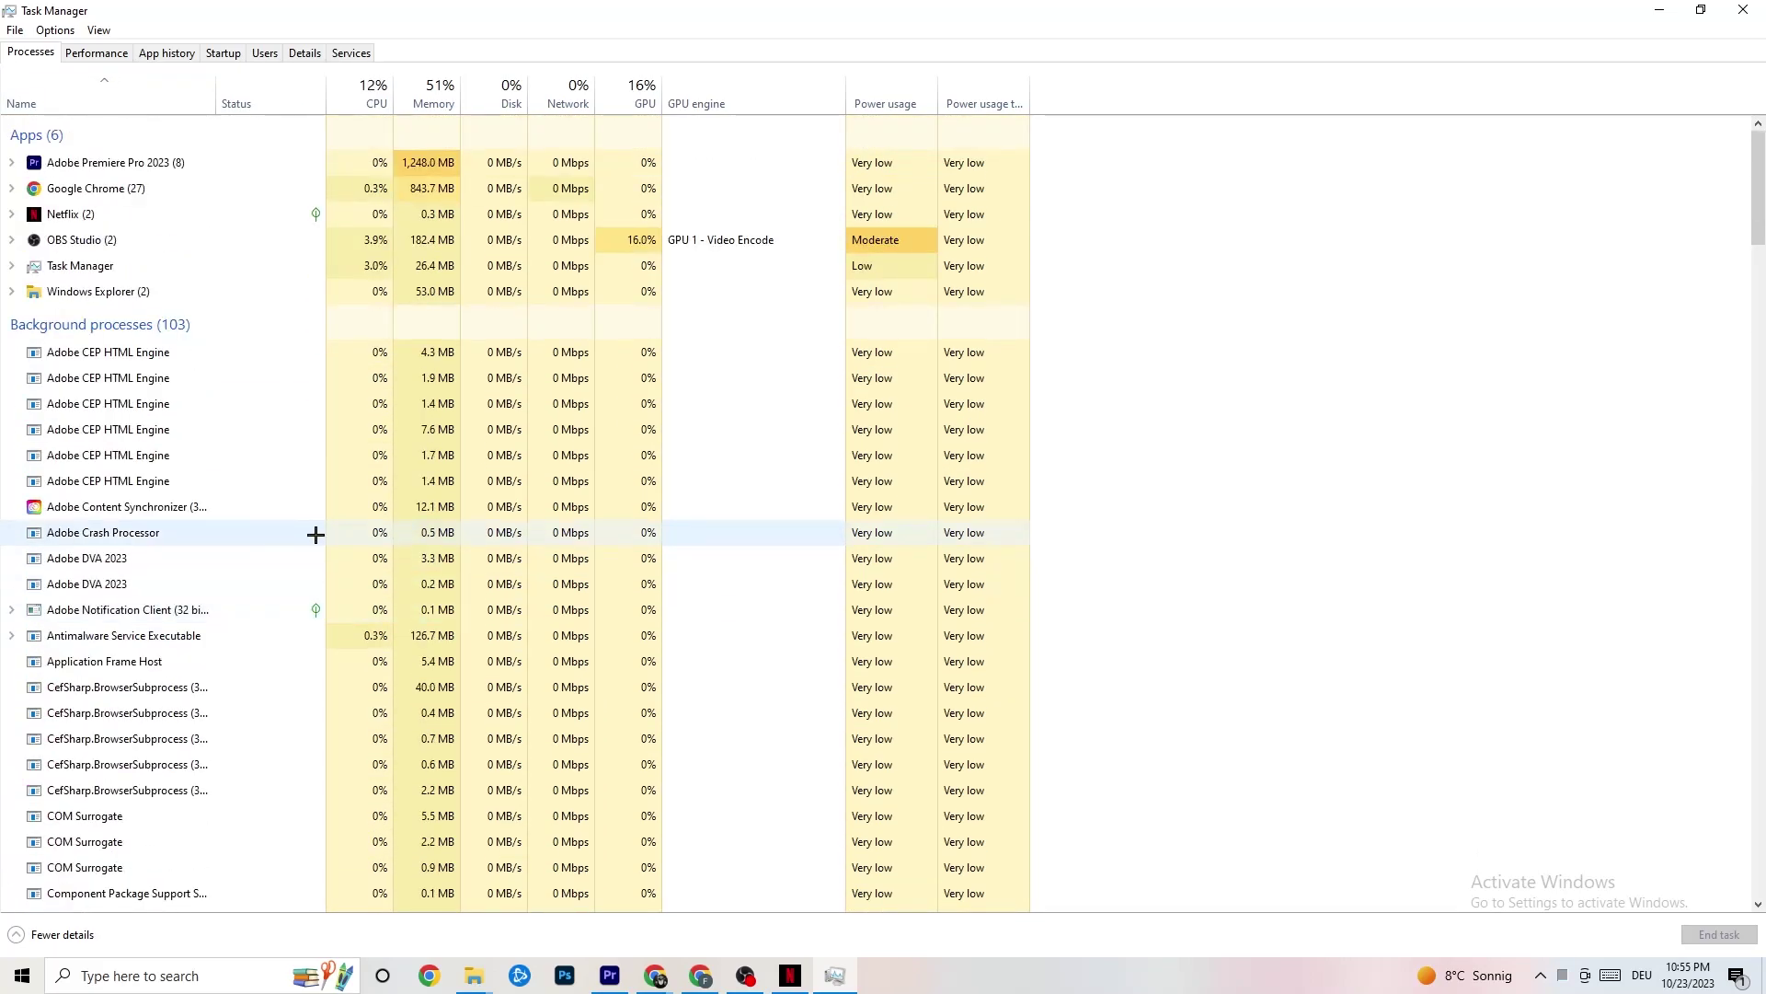
pyautogui.scroll(-3, 304, 534)
pyautogui.scroll(3, 286, 538)
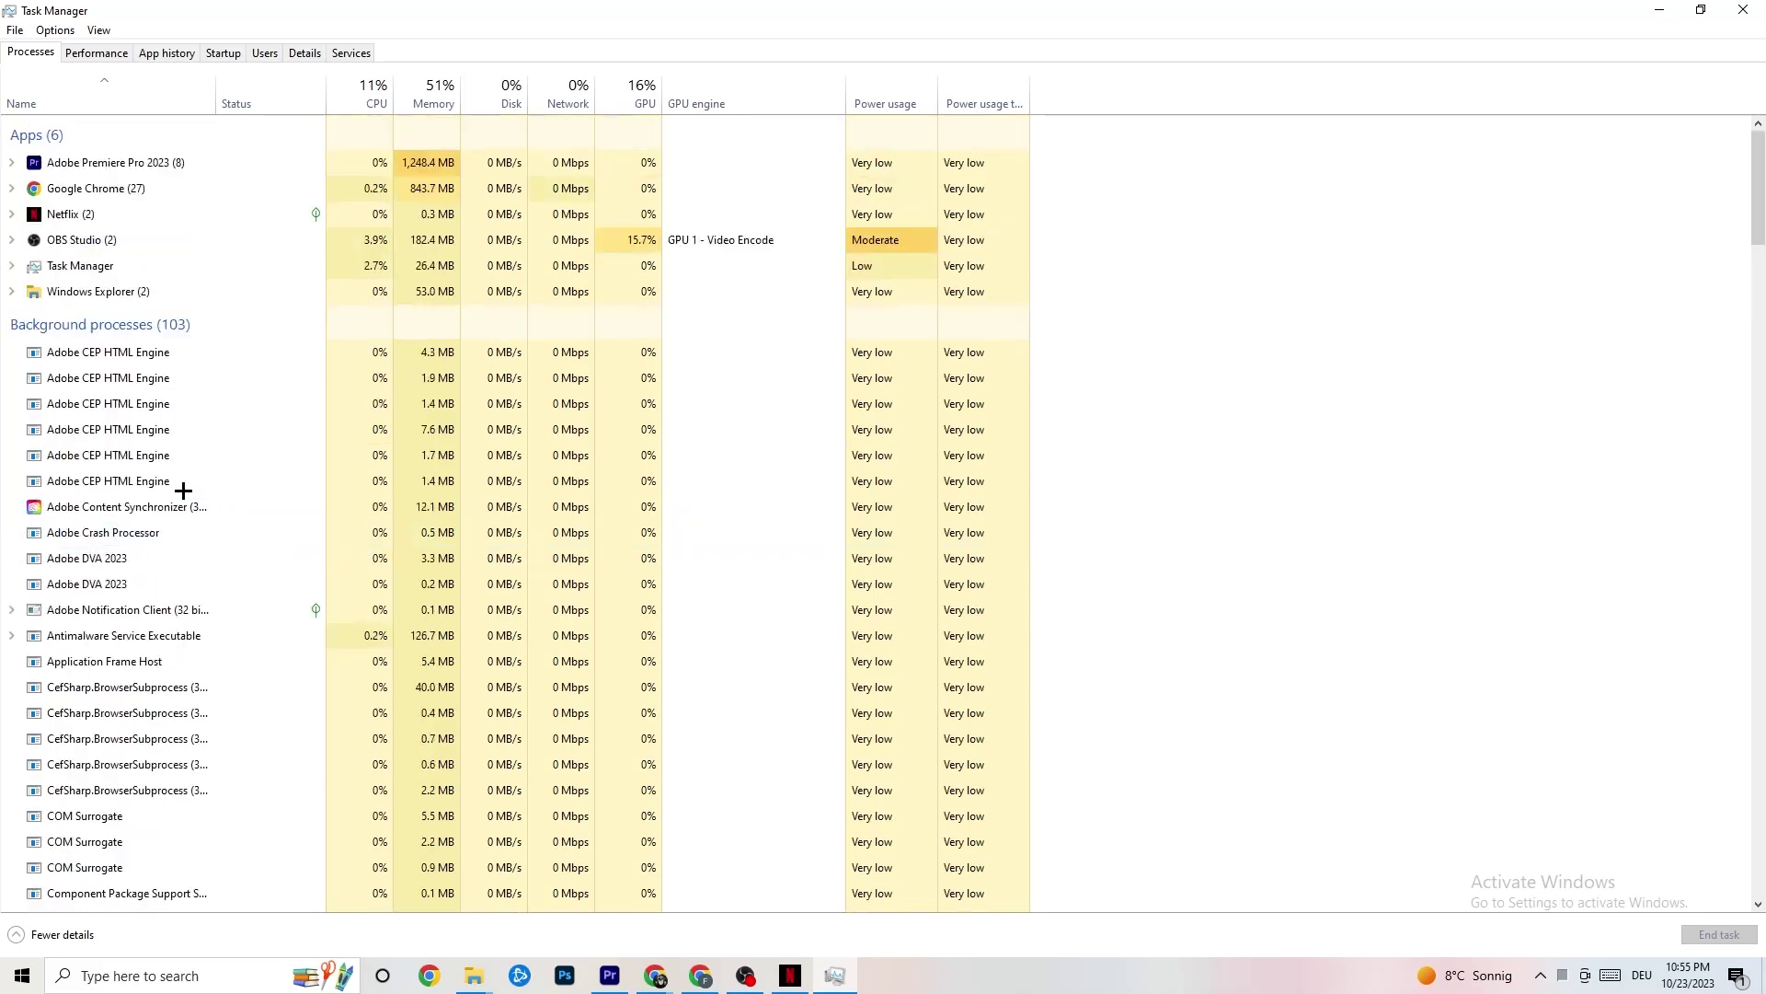
pyautogui.rightClick(115, 218)
pyautogui.click(1313, 292)
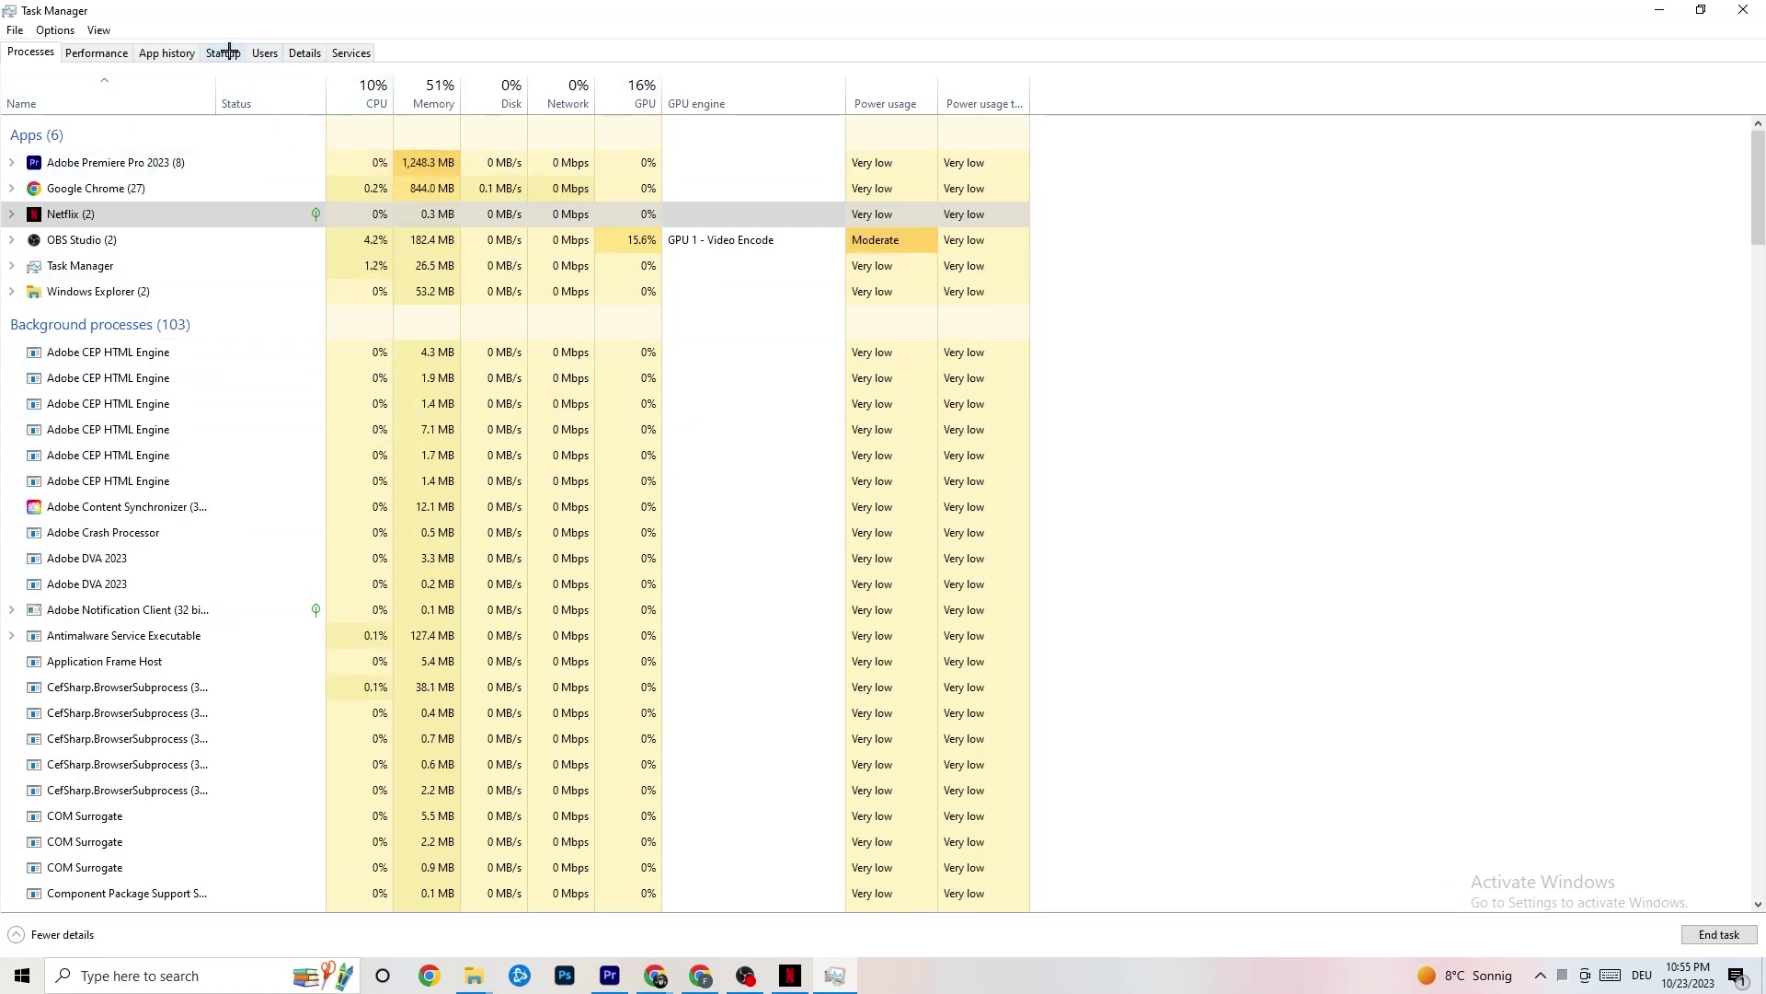
# Leave Adobe Premiere's priority at Normal in Details, then view the Startup programs list.
pyautogui.click(288, 56)
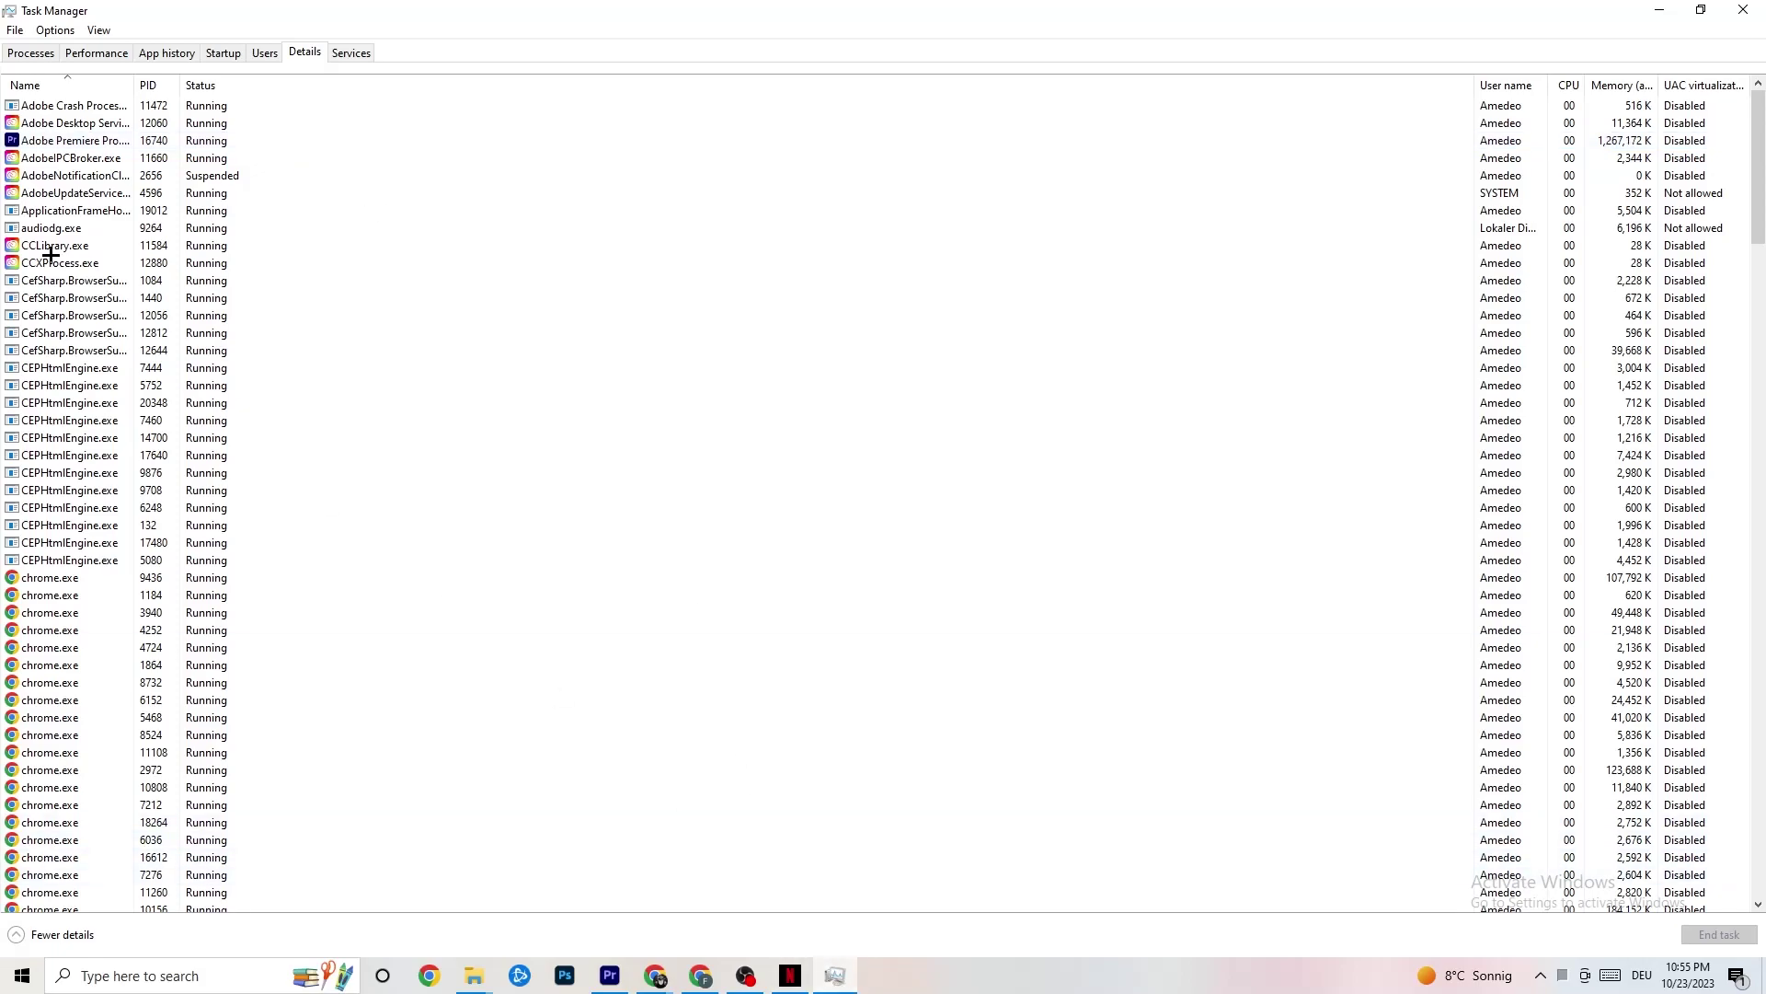
pyautogui.rightClick(172, 143)
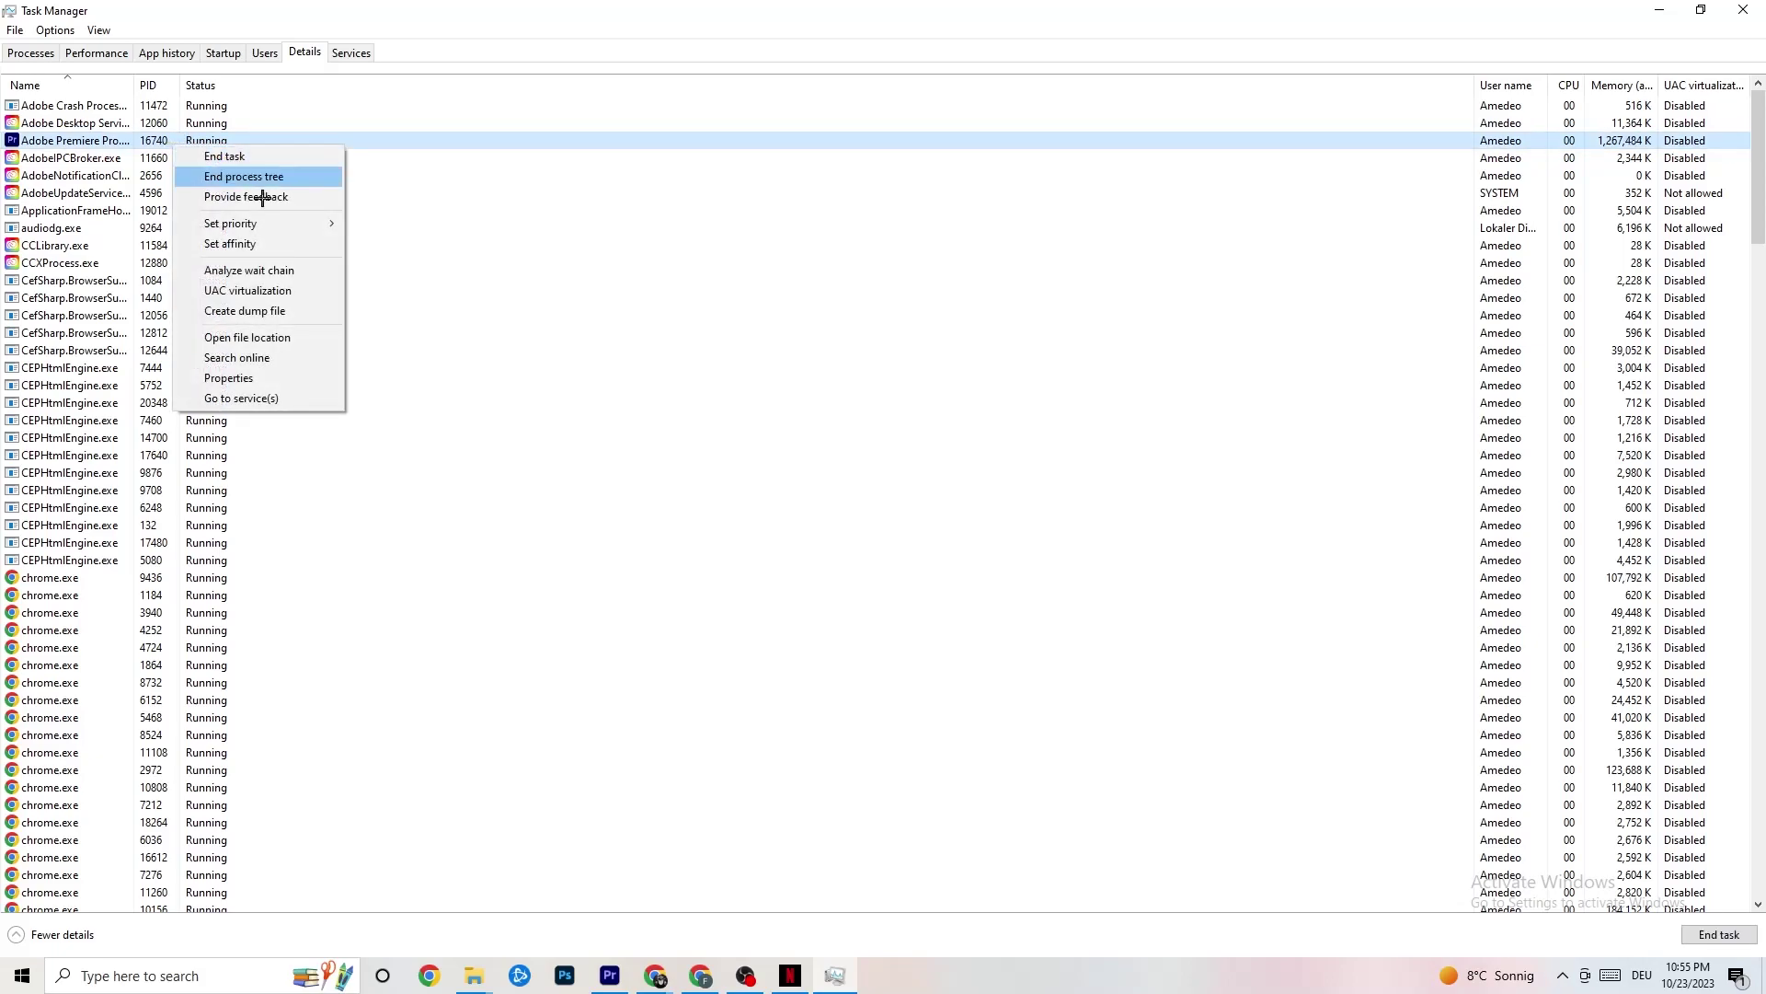
pyautogui.moveTo(272, 223)
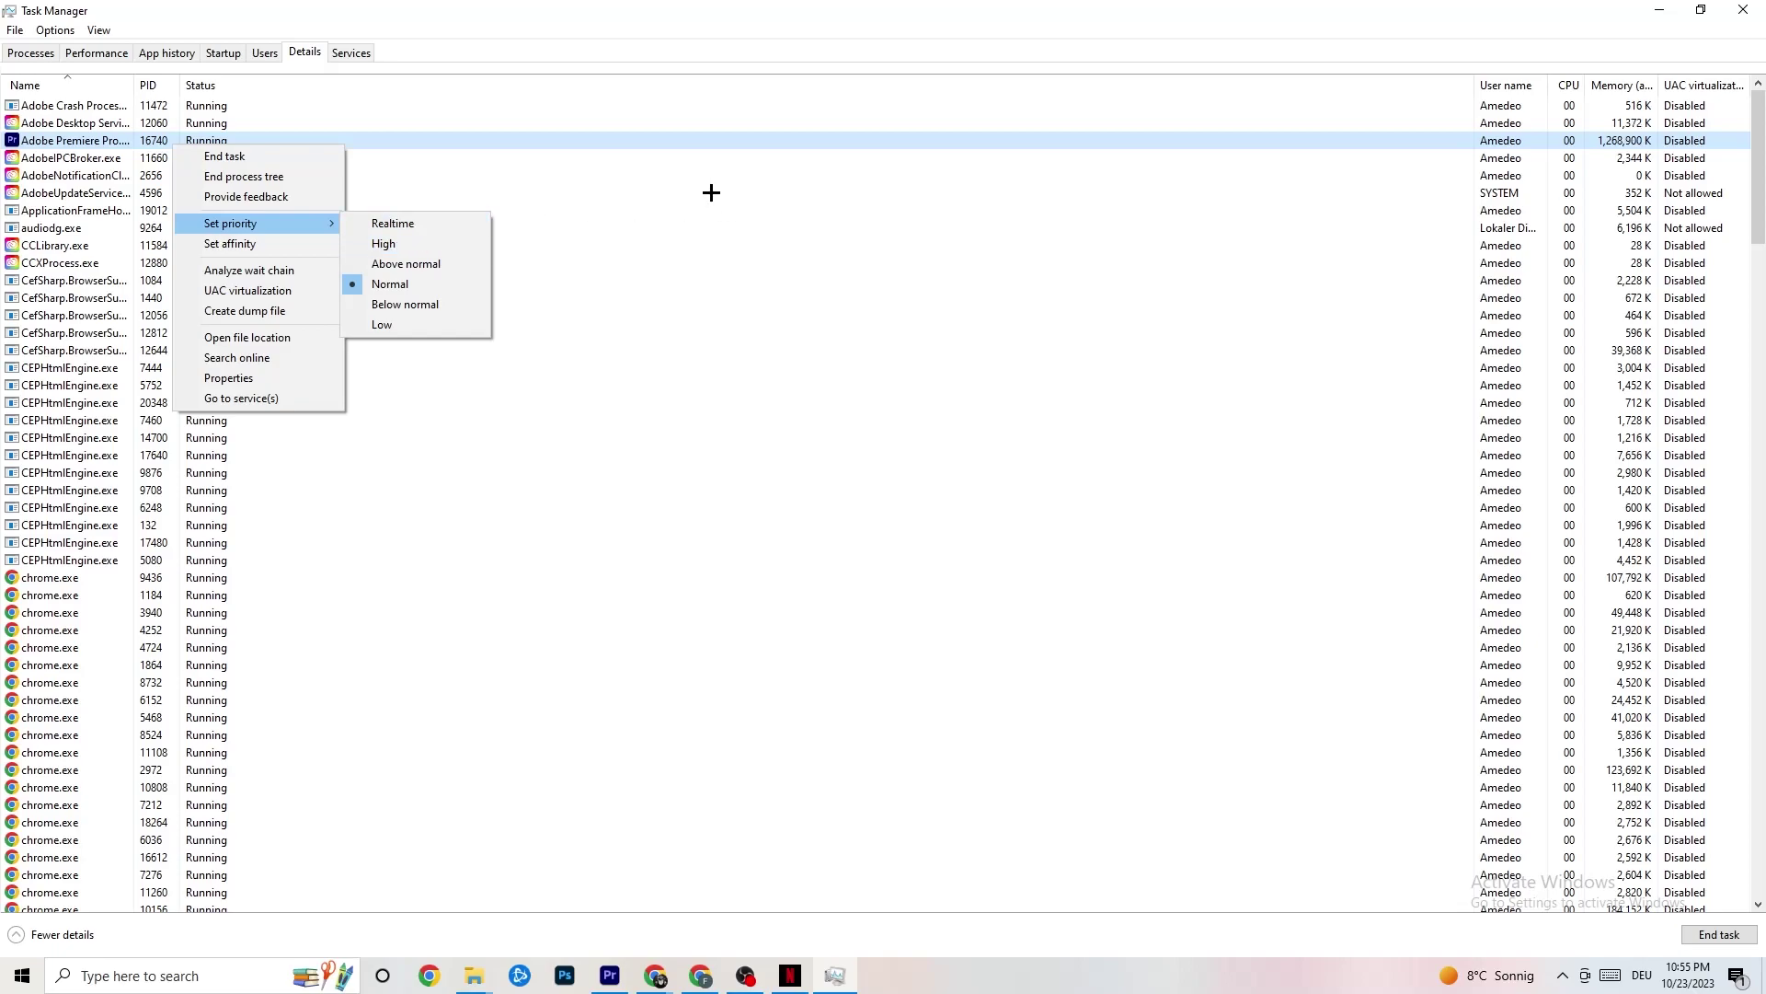
pyautogui.click(290, 225)
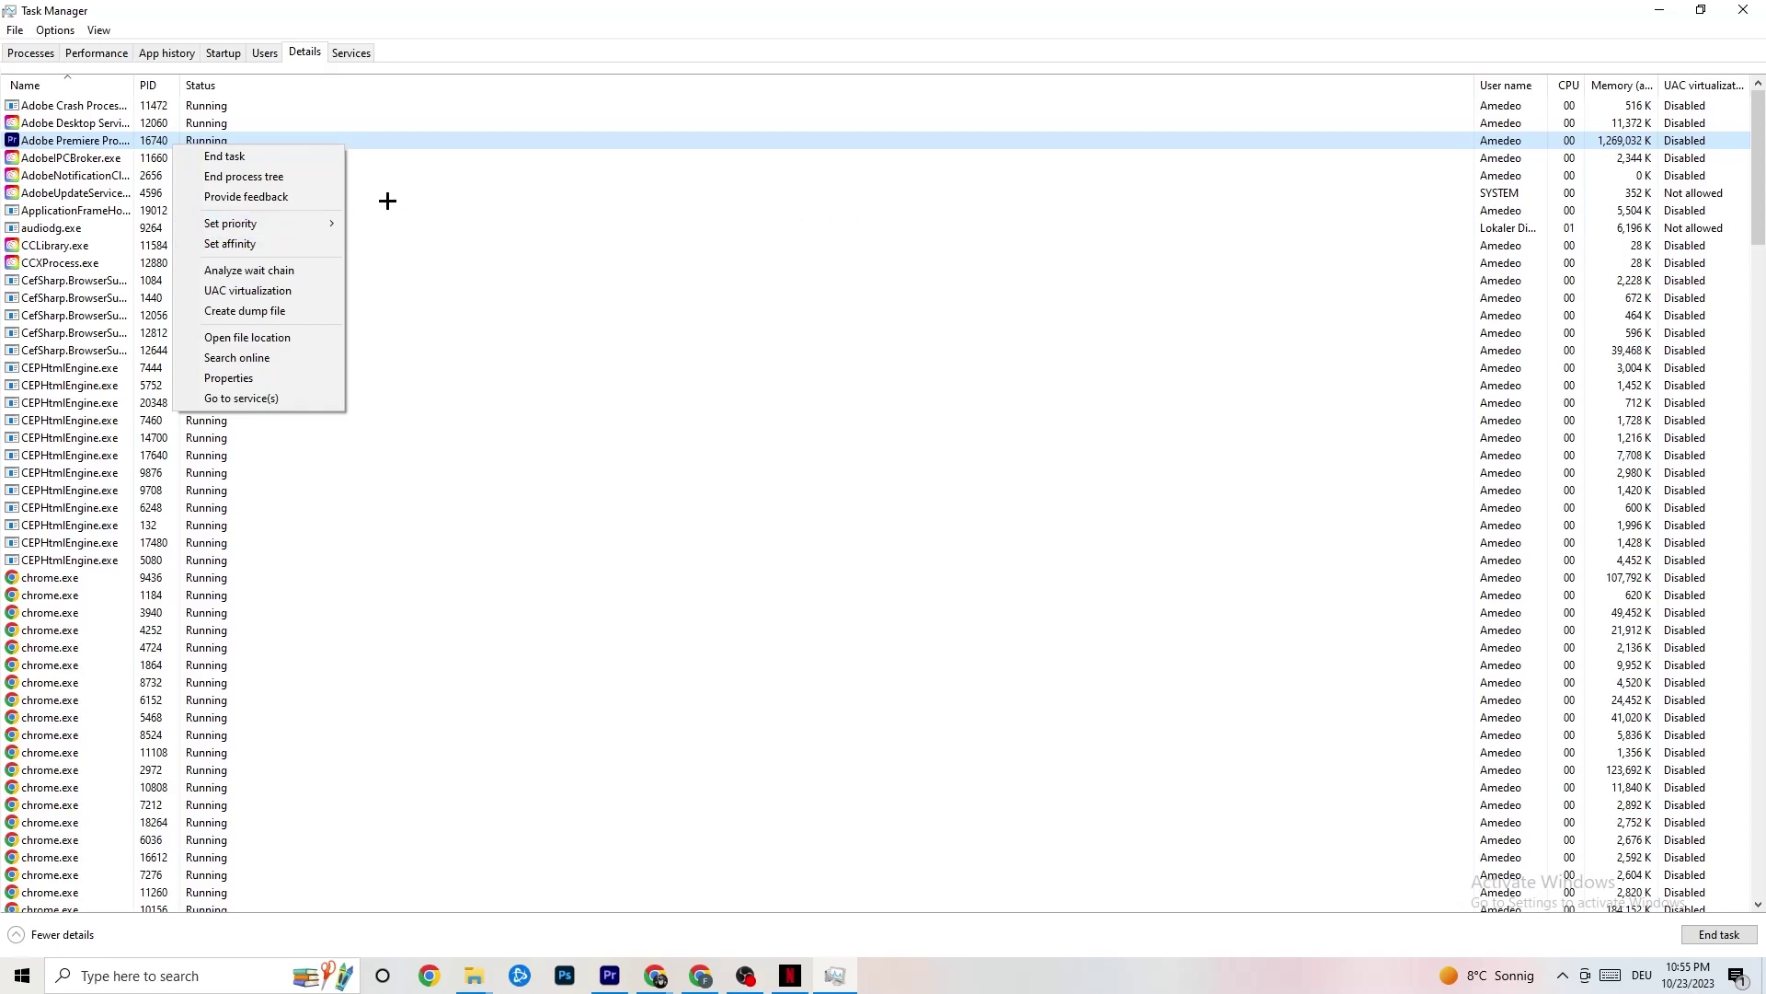
pyautogui.click(222, 53)
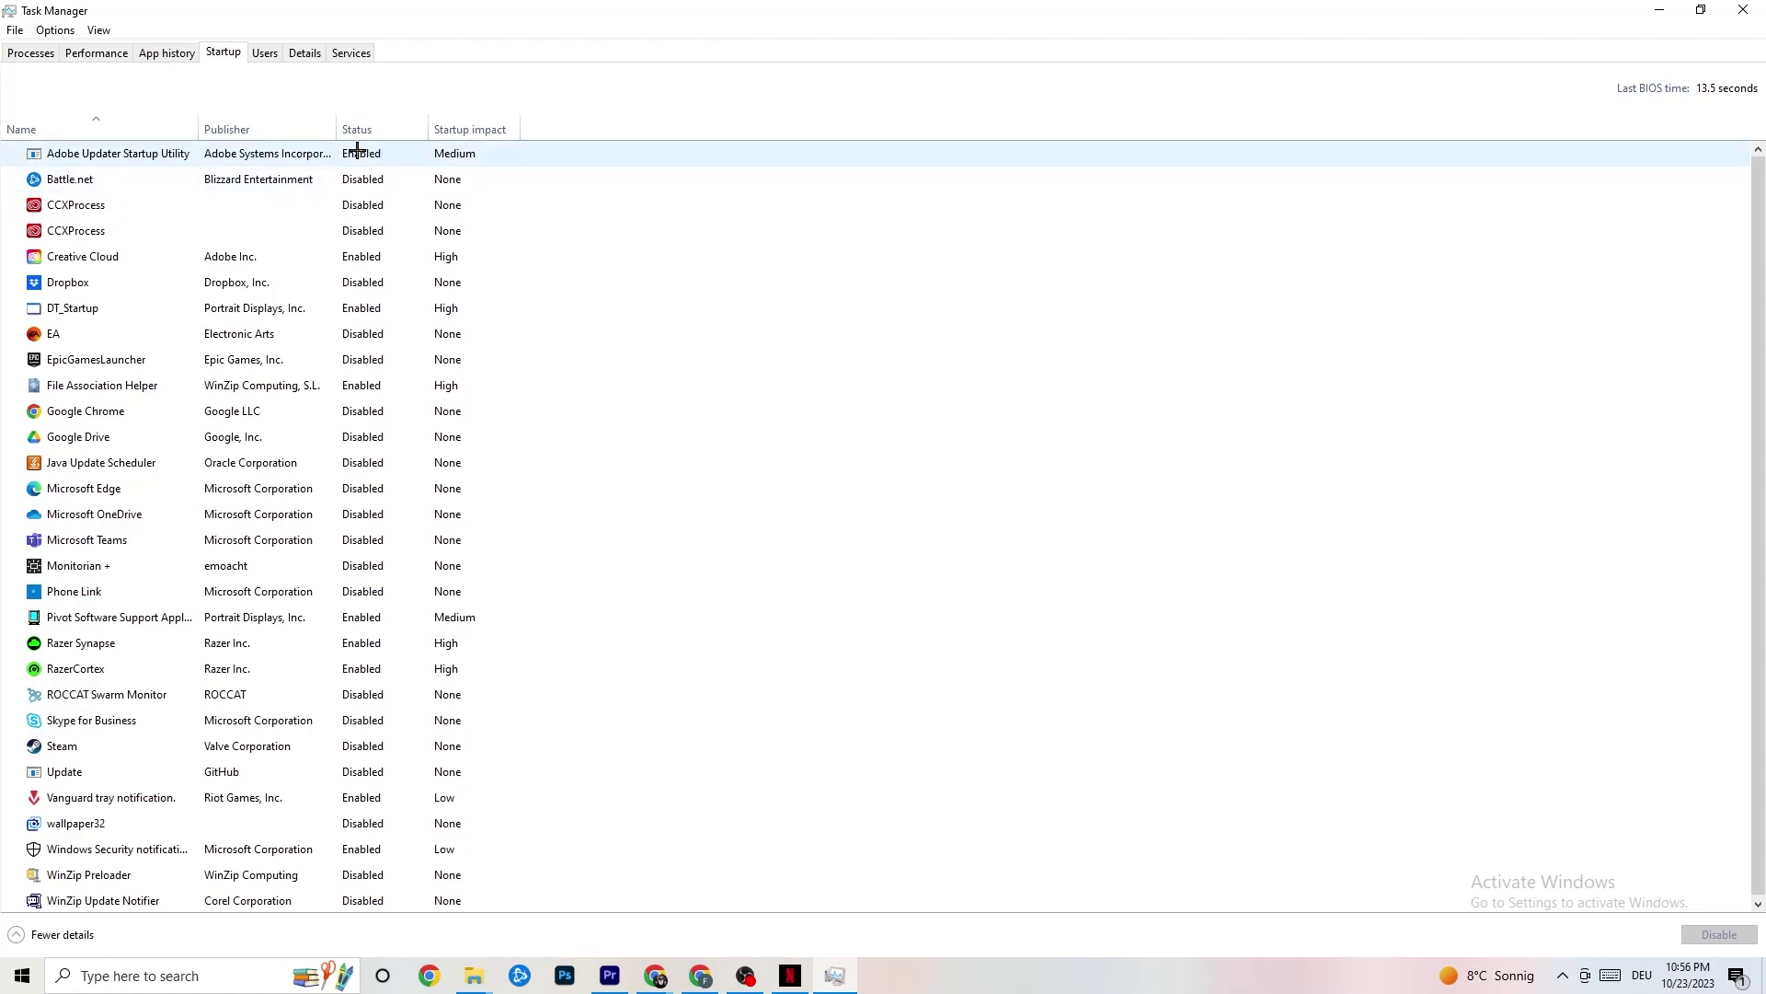
pyautogui.rightClick(254, 440)
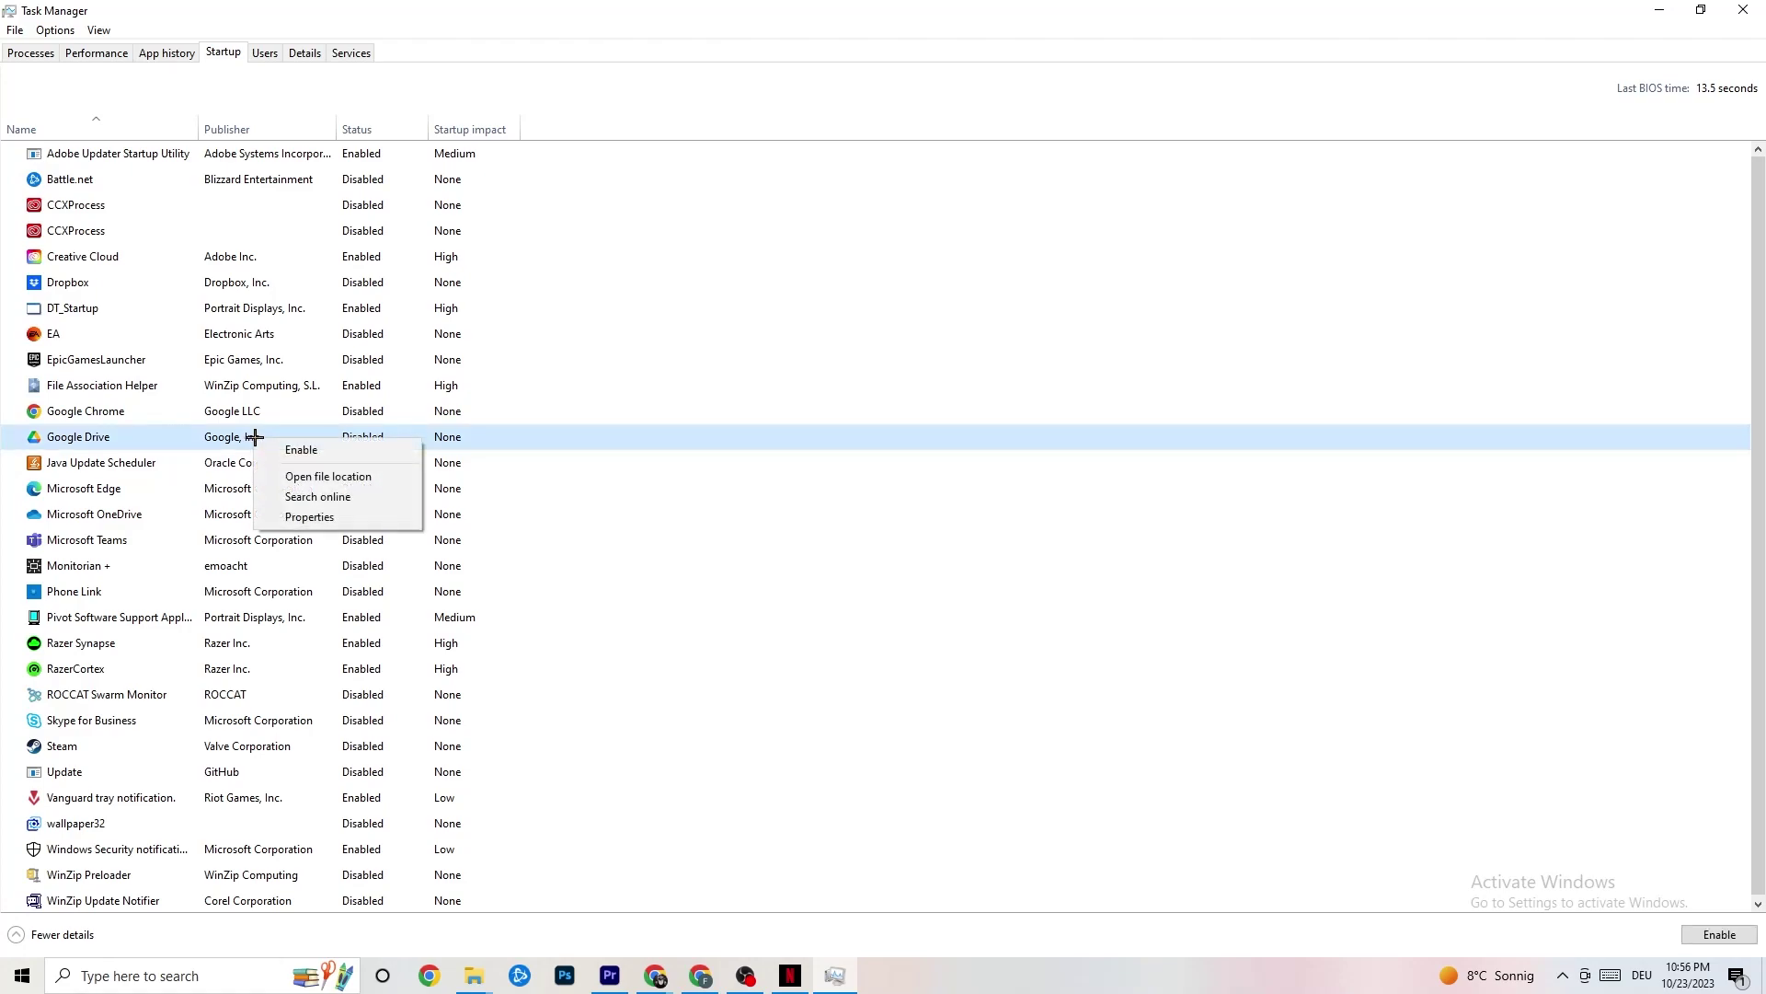
pyautogui.rightClick(351, 621)
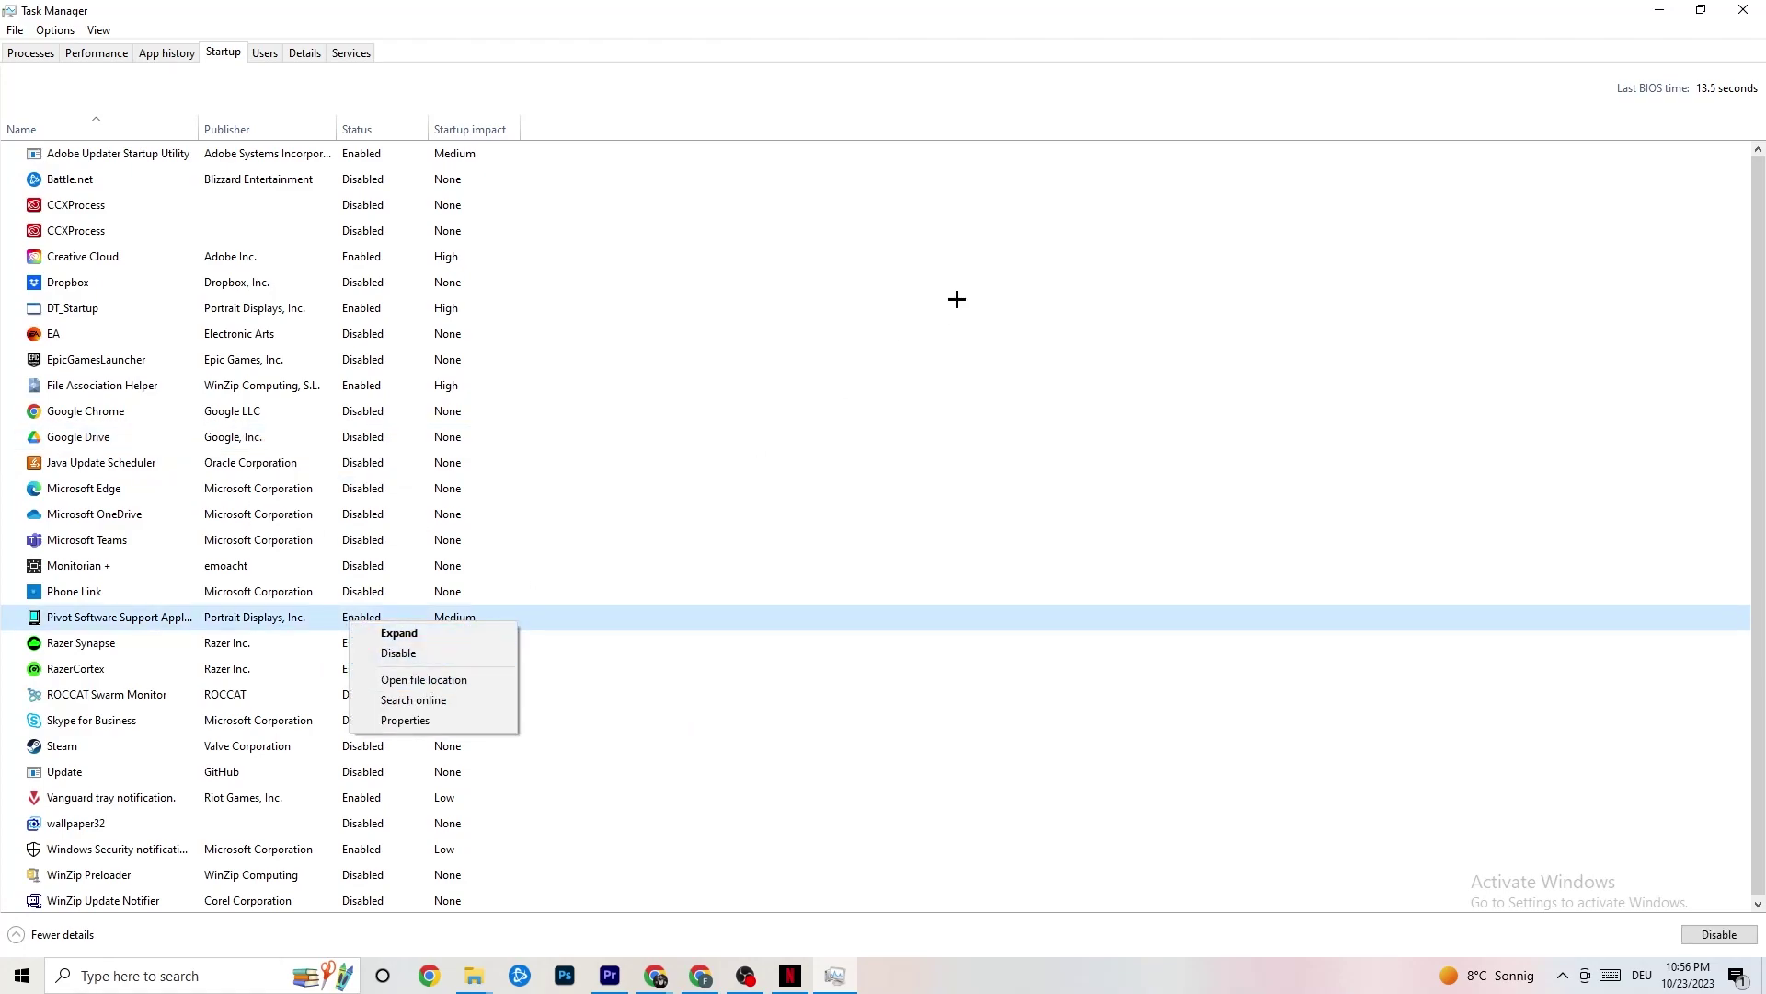
pyautogui.click(714, 29)
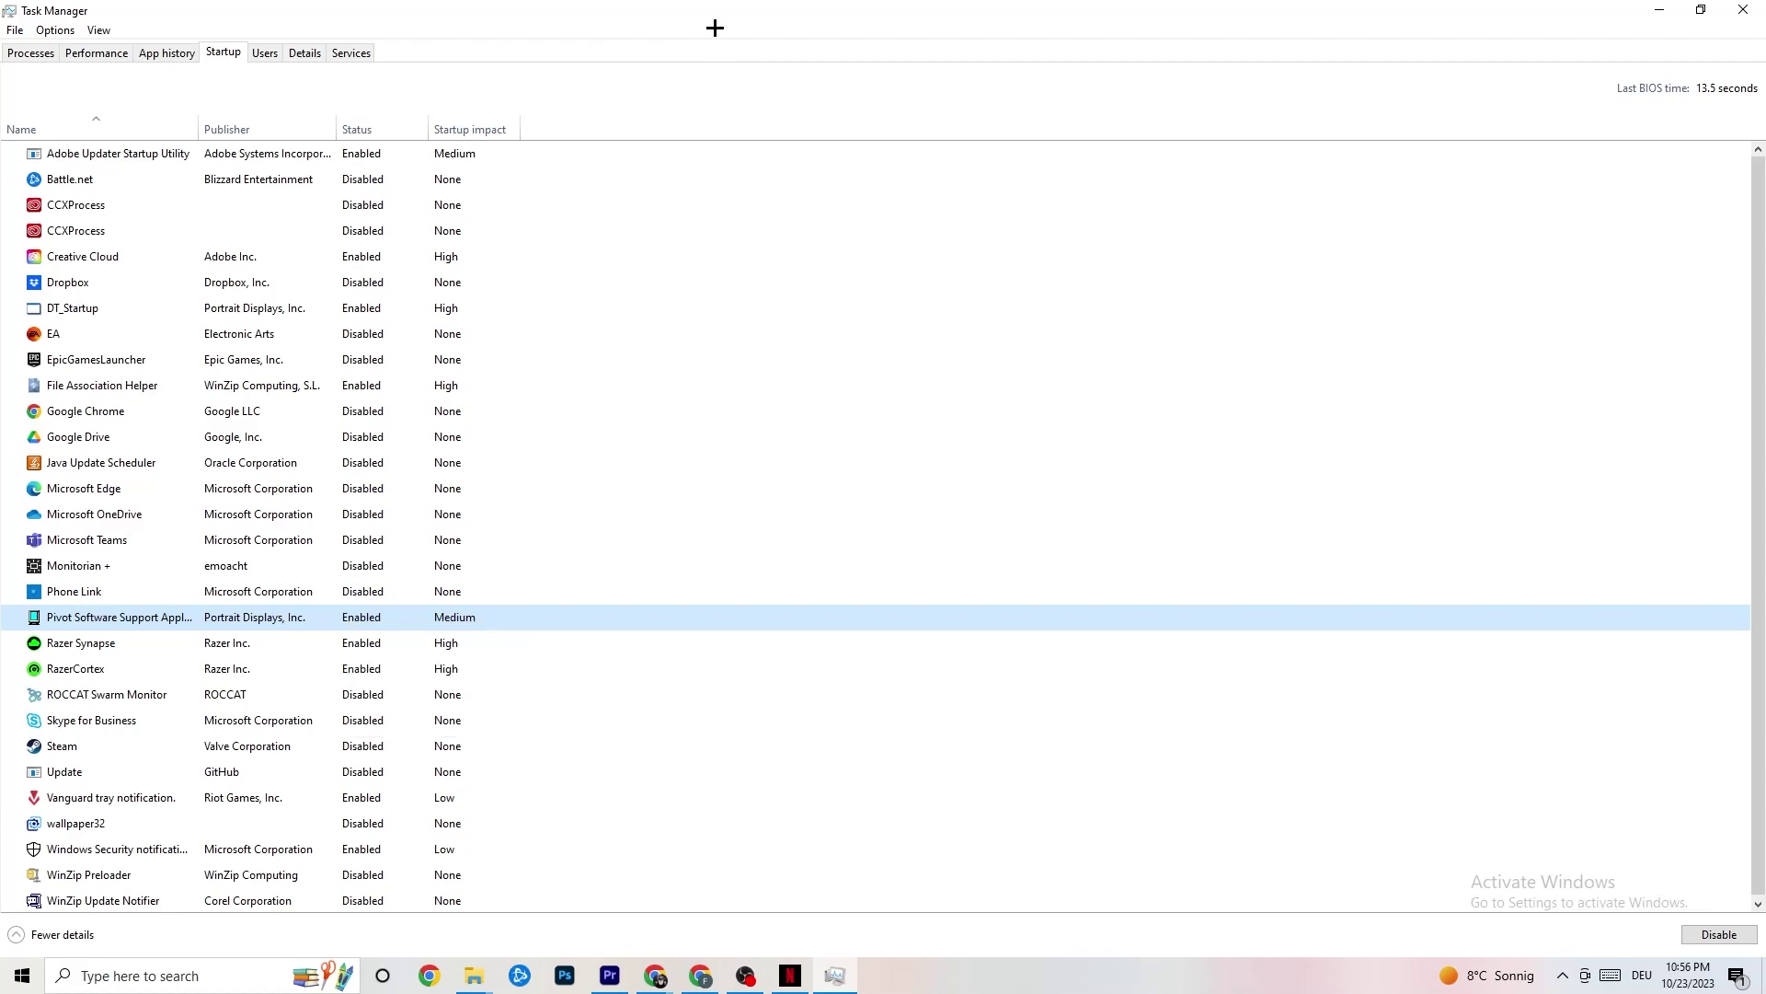